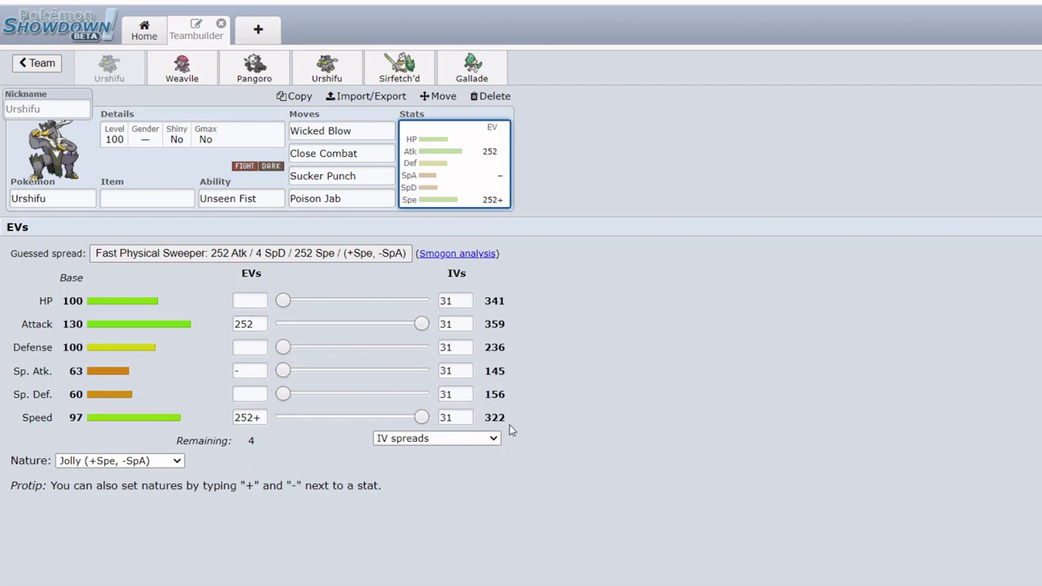
Review the first Urshifu's Unseen Fist ability and look up the Choice items it could hold.
{"action": "left_click", "coordinate": [268, 203]}
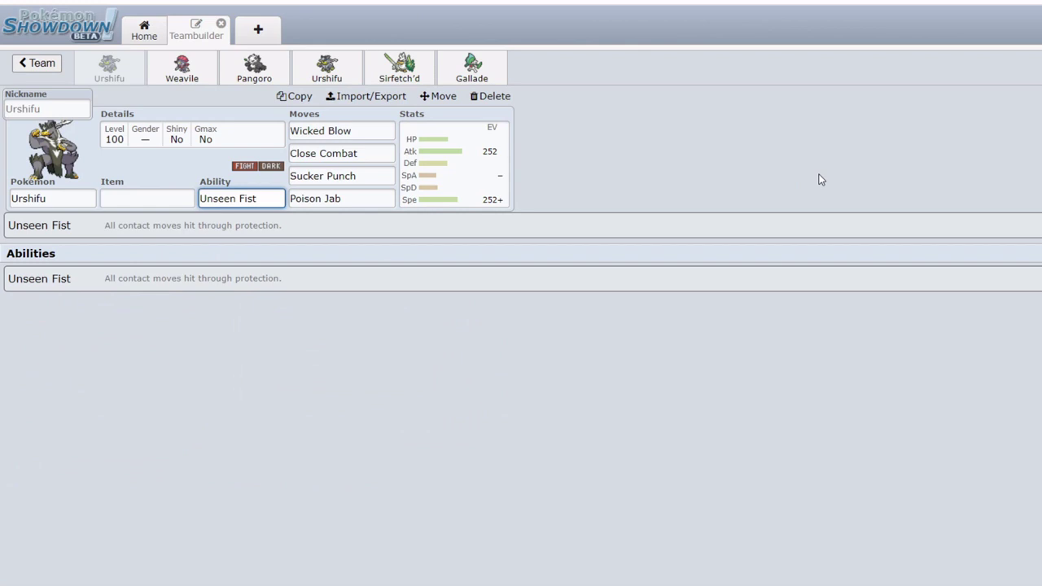
{"action": "left_click", "coordinate": [144, 195]}
{"action": "type", "text": "choi"}
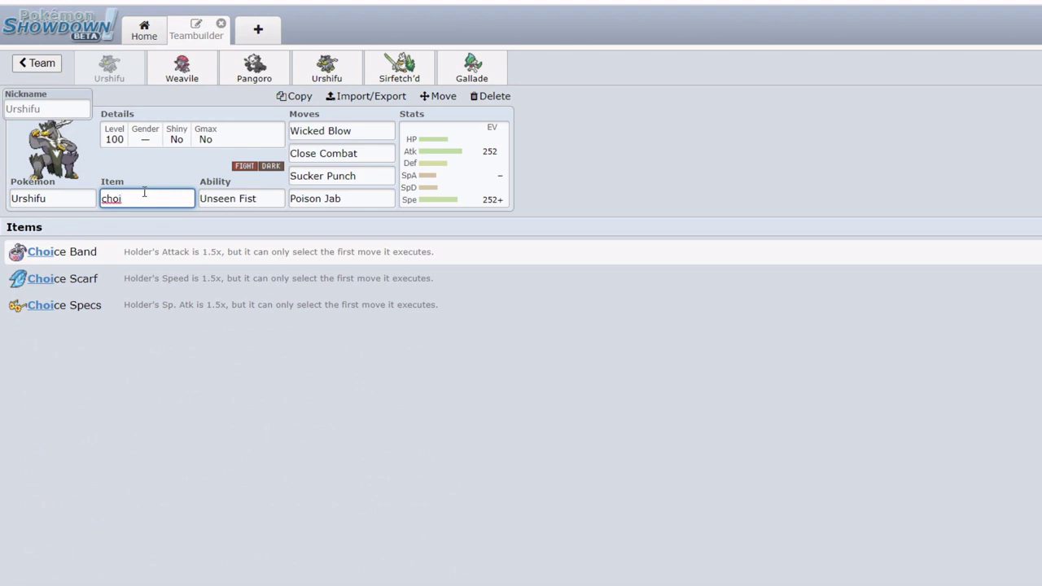
{"action": "key", "text": "BackSpace"}
{"action": "key", "text": "BackSpace"}
{"action": "key", "text": "BackSpace"}
{"action": "key", "text": "BackSpace"}
{"action": "left_click", "coordinate": [254, 198]}
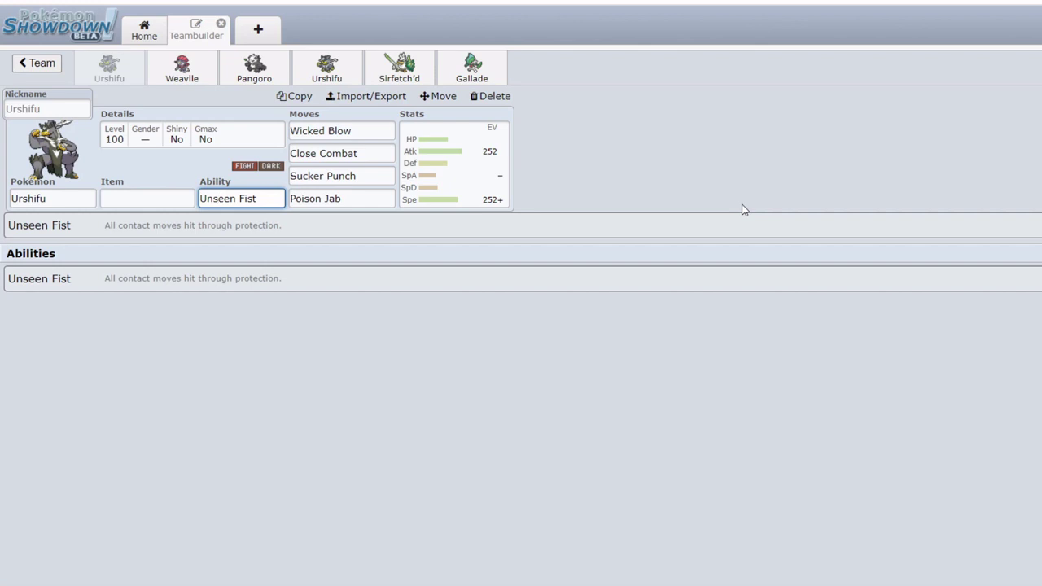
Review the descriptions of Urshifu's moves Wicked Blow, Close Combat, Poison Jab and Sucker Punch.
{"action": "left_click", "coordinate": [377, 134]}
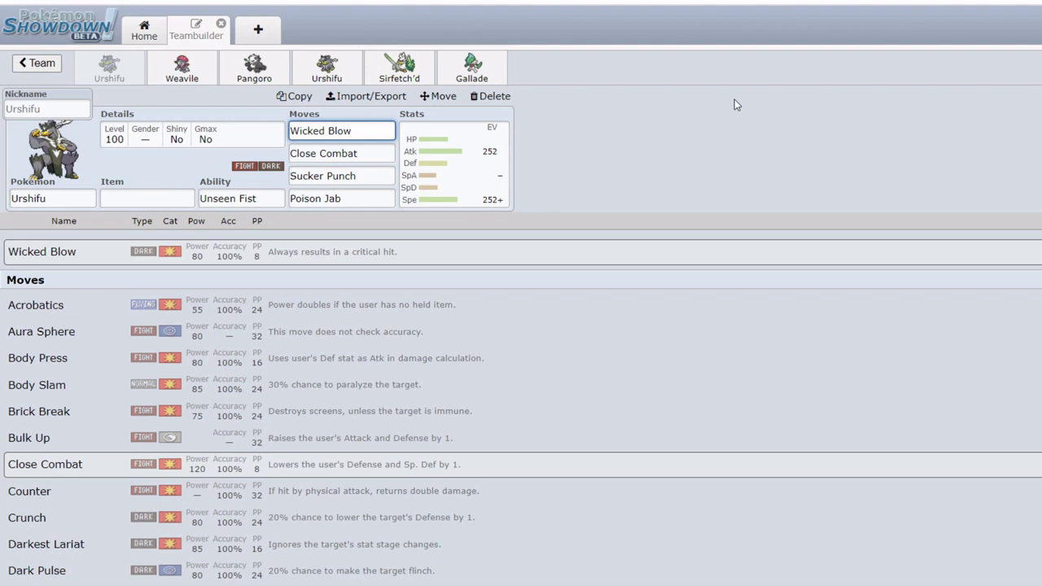
{"action": "left_click", "coordinate": [371, 152]}
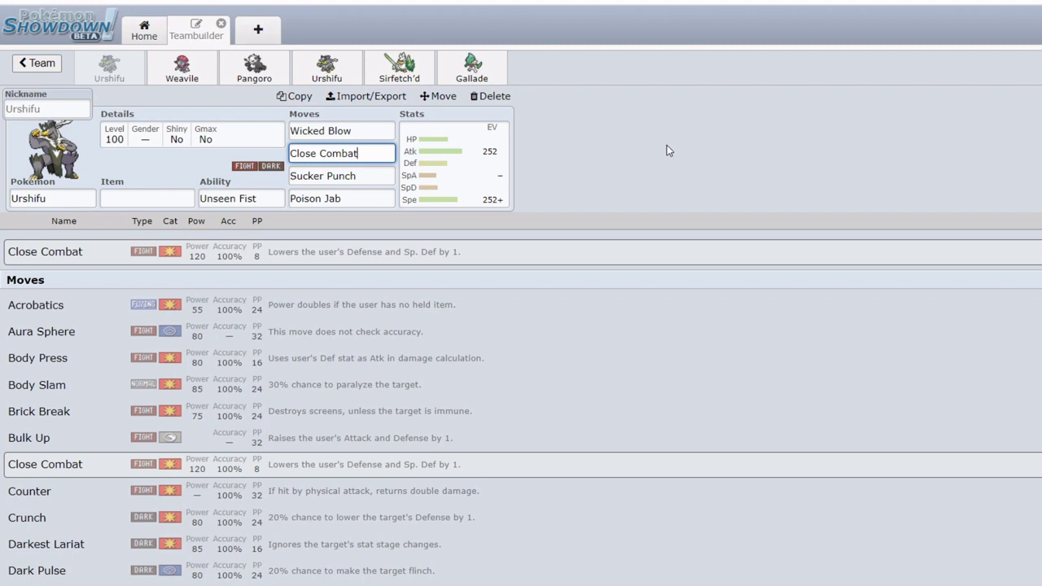
{"action": "key", "text": "shift+Tab"}
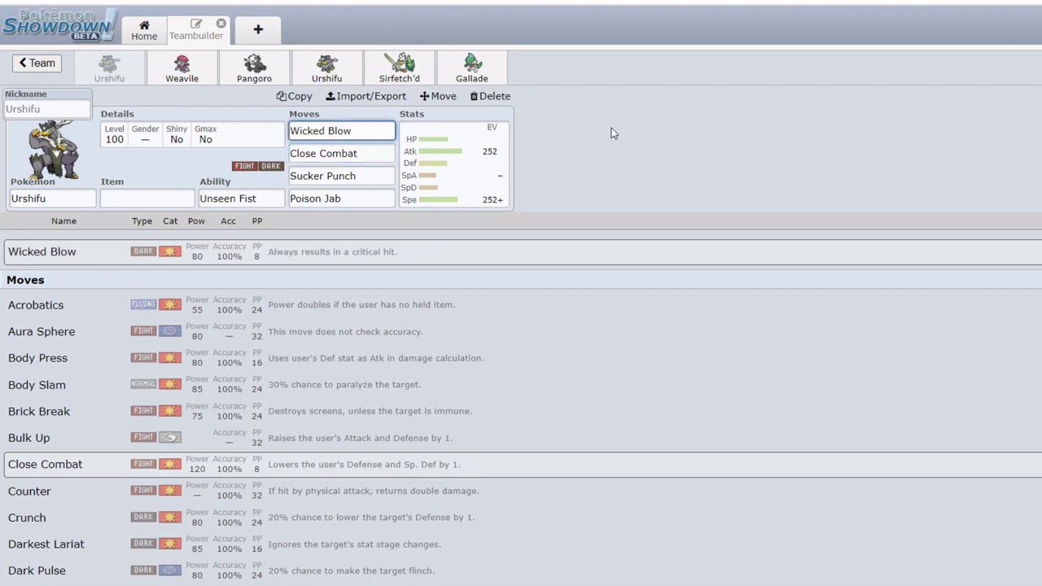
{"action": "left_click", "coordinate": [384, 195]}
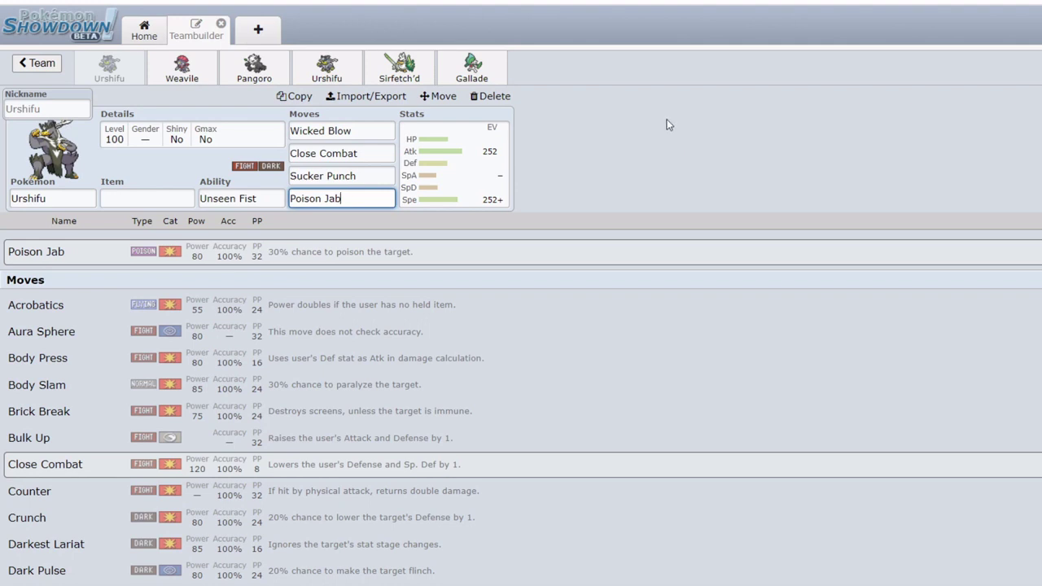
{"action": "left_click", "coordinate": [386, 178]}
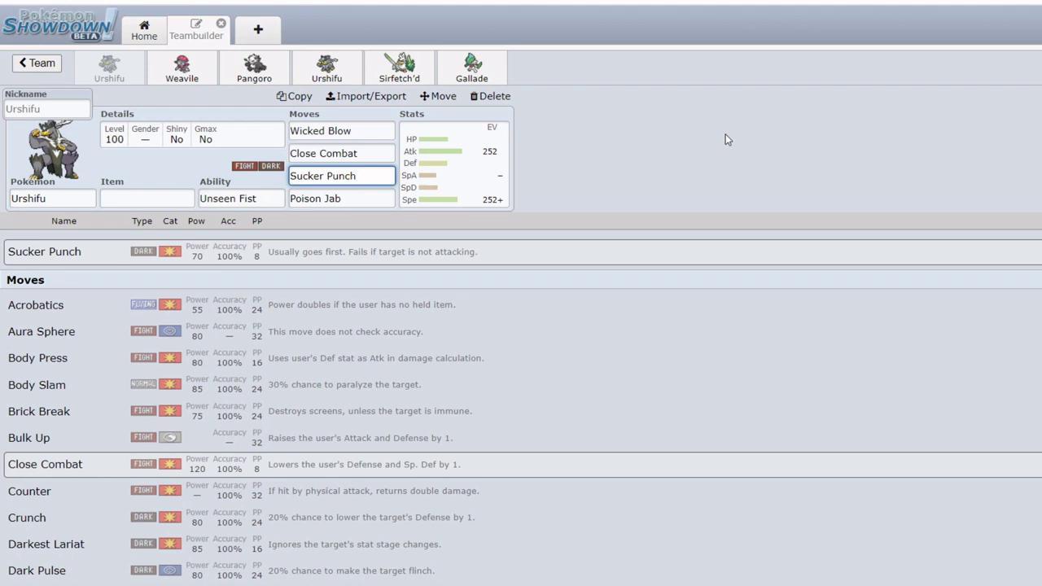
Replace Urshifu's fourth move, Poison Jab, with Bulk Up.
{"action": "key", "text": "Tab"}
{"action": "type", "text": "bul"}
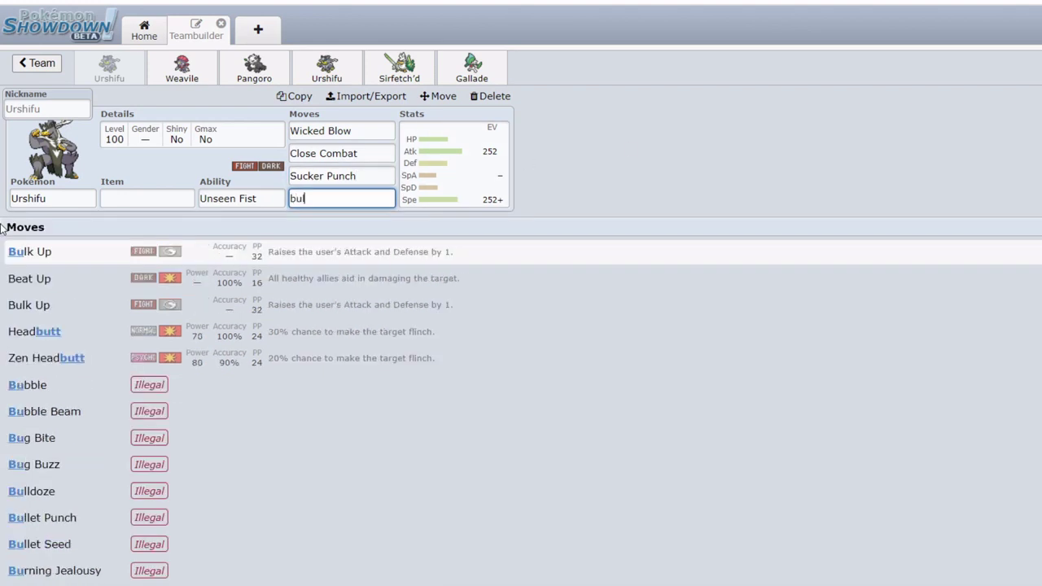
{"action": "type", "text": "k"}
{"action": "key", "text": "Return"}
{"action": "left_click", "coordinate": [117, 198]}
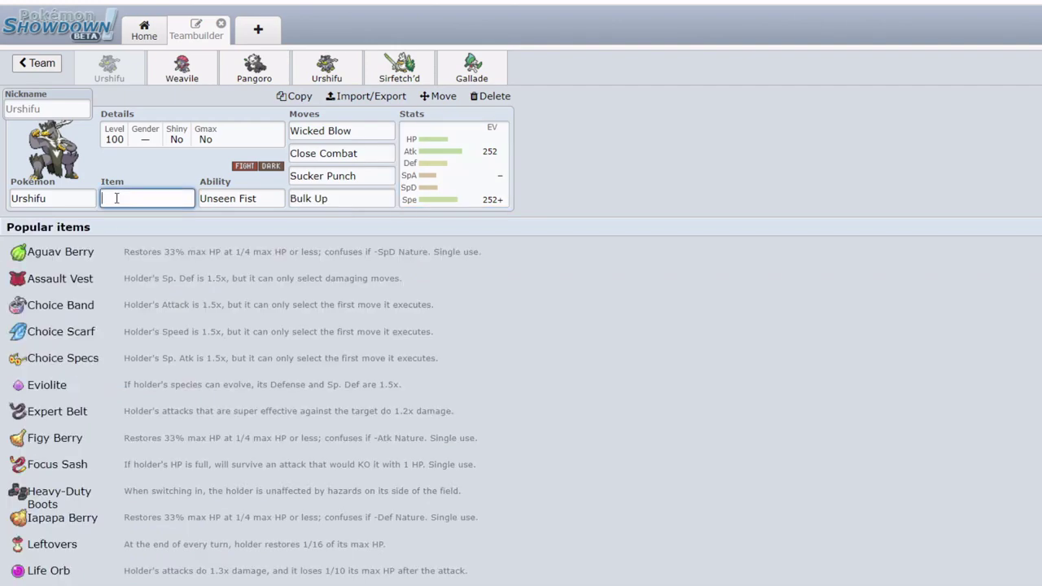
{"action": "type", "text": "lo"}
{"action": "key", "text": "BackSpace"}
{"action": "type", "text": "ef"}
{"action": "key", "text": "BackSpace"}
{"action": "key", "text": "BackSpace"}
{"action": "key", "text": "BackSpace"}
{"action": "left_click", "coordinate": [460, 144]}
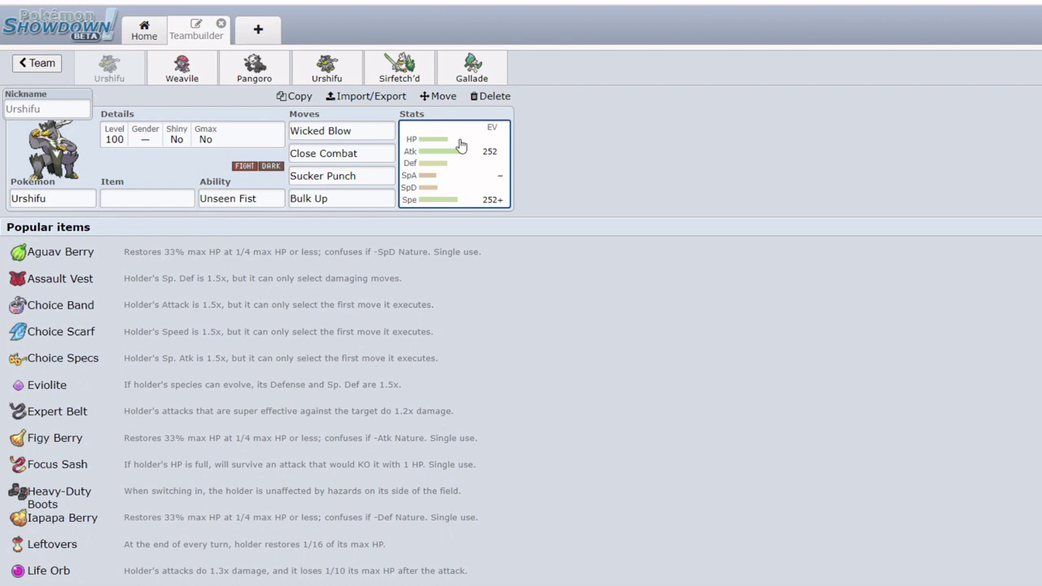
{"action": "left_click", "coordinate": [669, 162]}
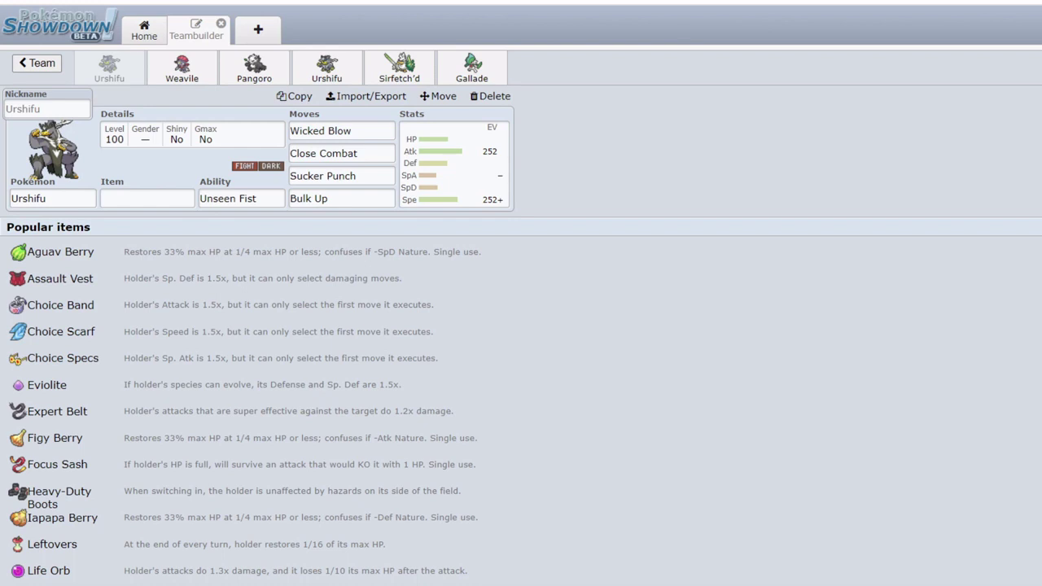
{"action": "key", "text": "Tab"}
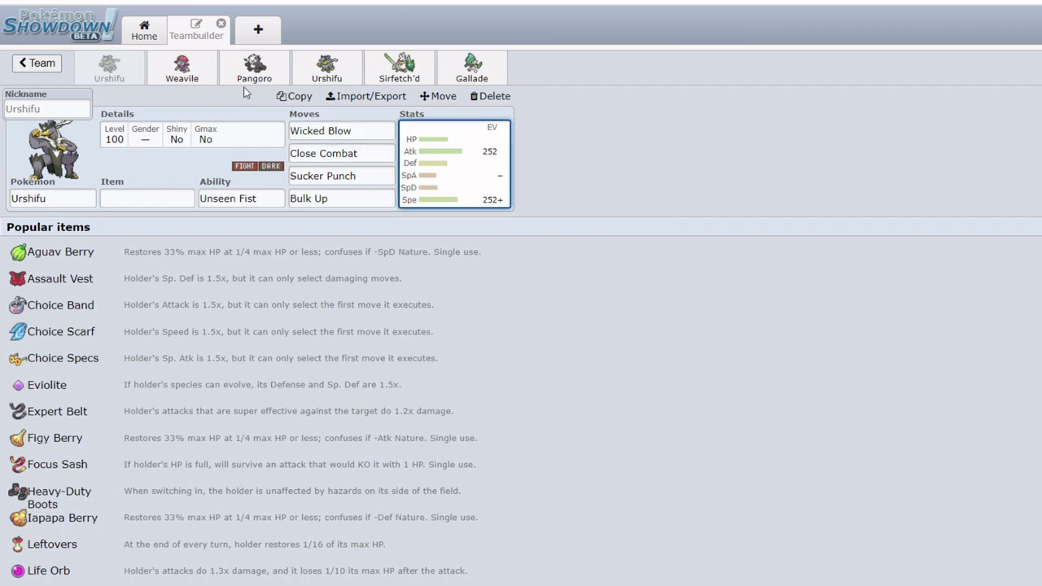
Compare Weavile's base stats and EV spread with those of the first Urshifu.
{"action": "left_click", "coordinate": [203, 78]}
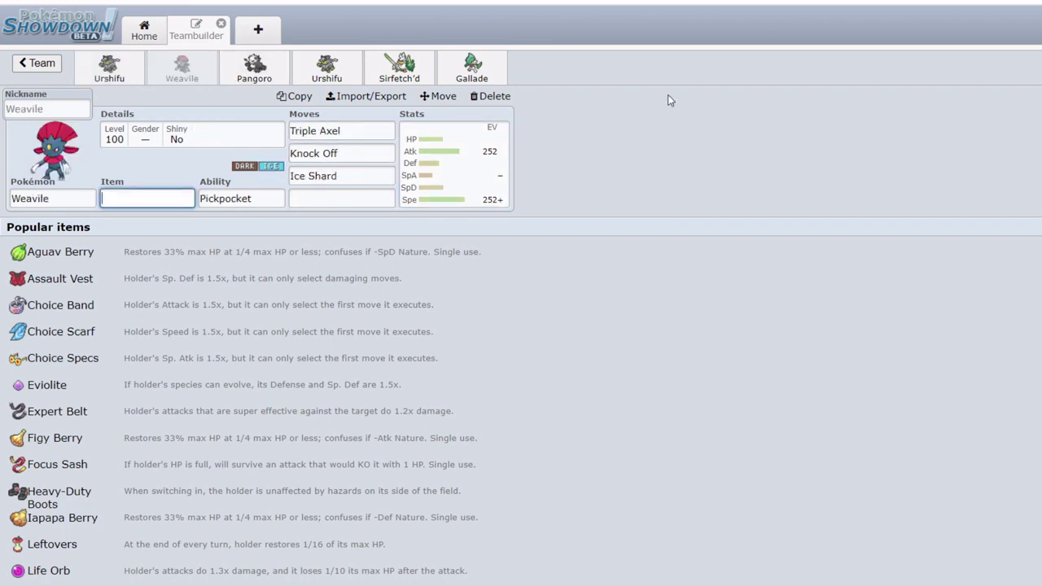
{"action": "left_click", "coordinate": [438, 163]}
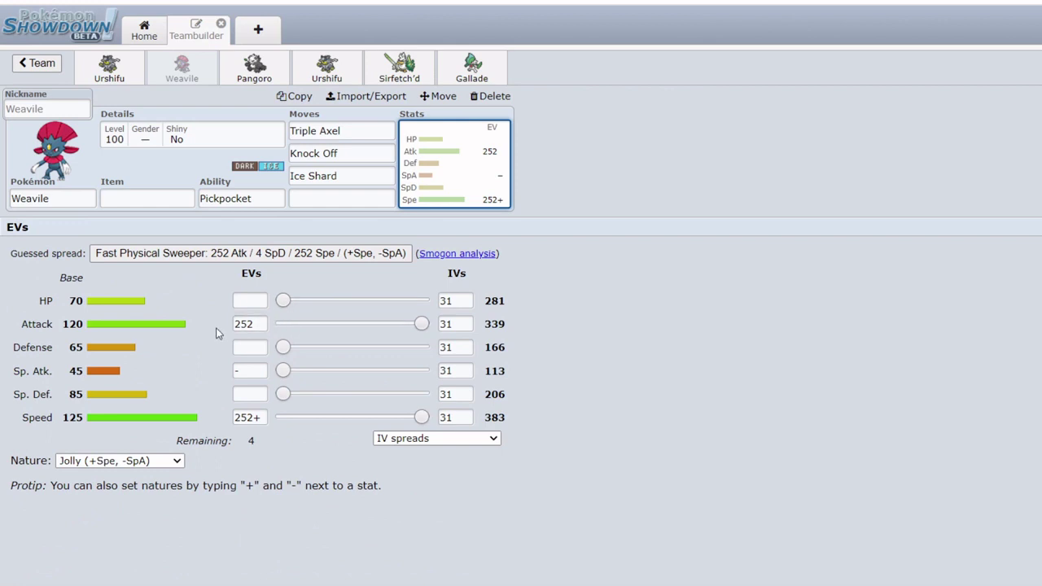
{"action": "left_click", "coordinate": [114, 69]}
{"action": "left_click", "coordinate": [175, 74]}
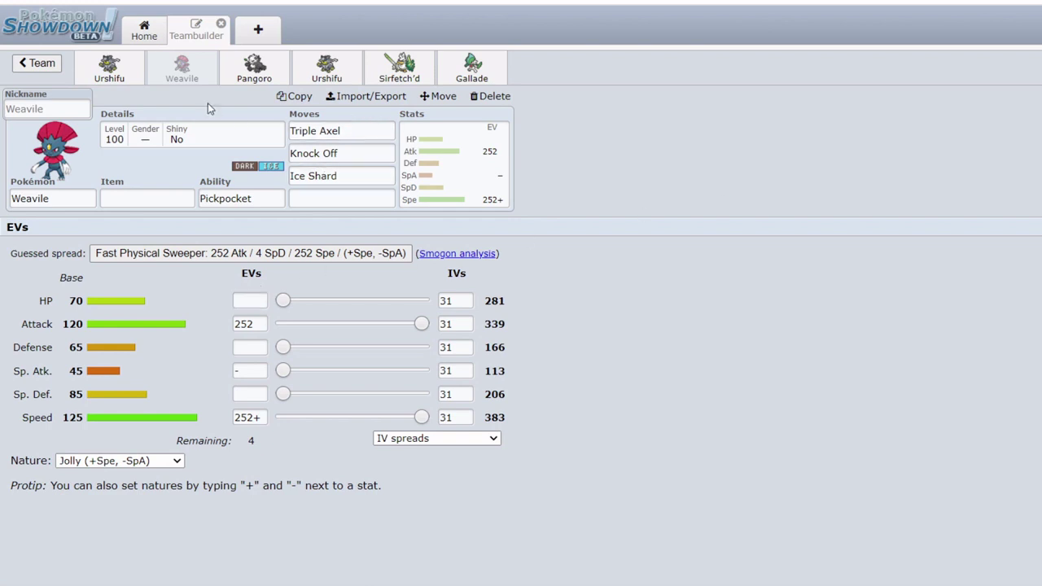
{"action": "left_click", "coordinate": [110, 68]}
{"action": "left_click", "coordinate": [181, 69]}
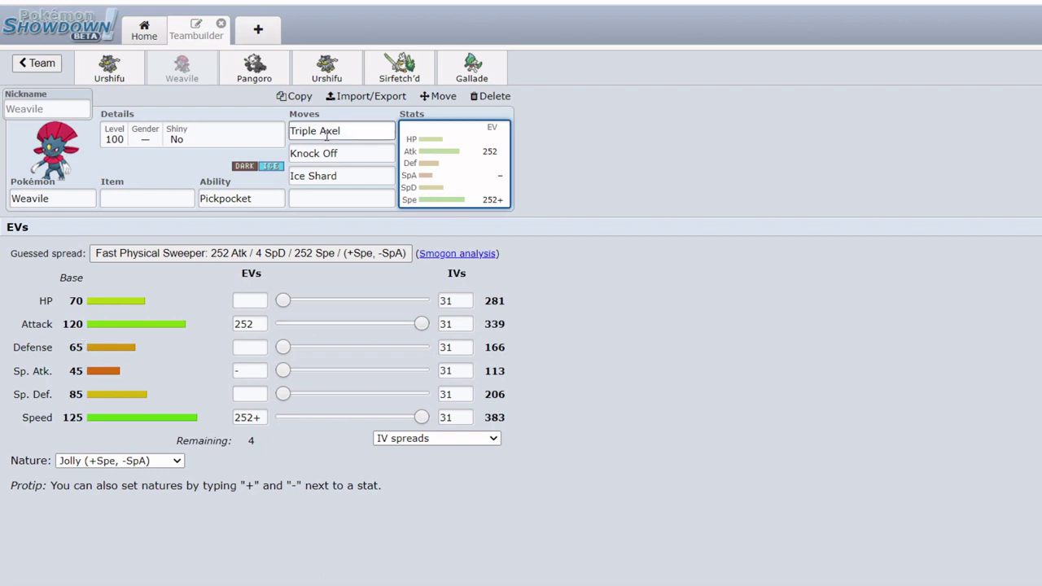
{"action": "left_click", "coordinate": [109, 68]}
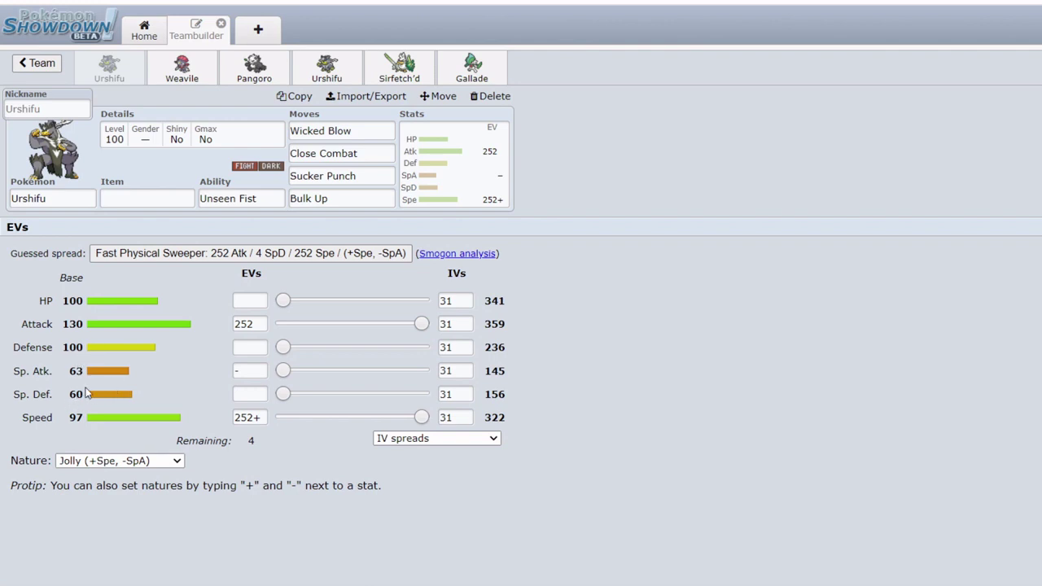
{"action": "left_click", "coordinate": [184, 74]}
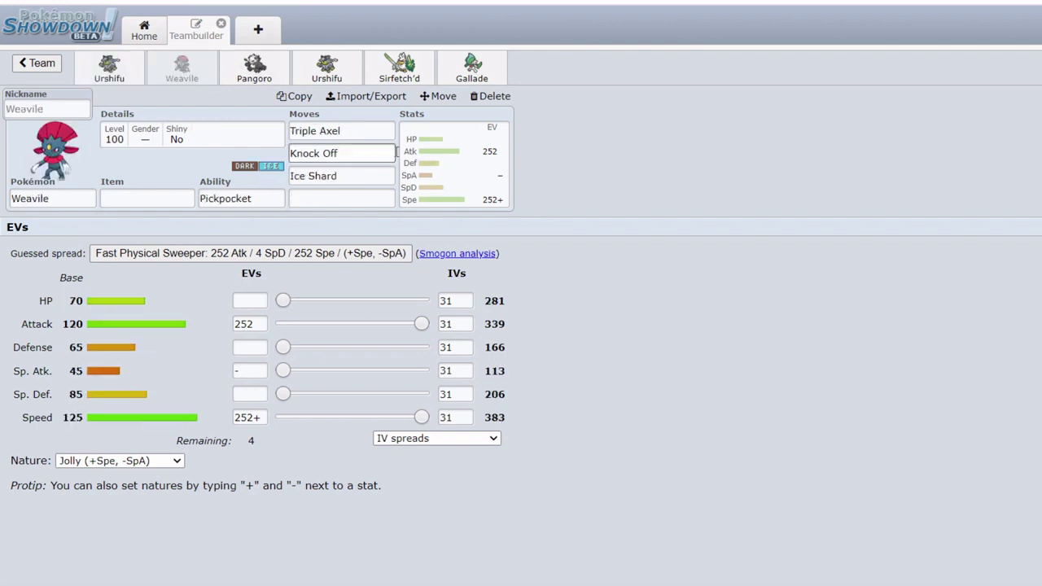
Add Icicle Crash as Weavile's fourth move.
{"action": "left_click", "coordinate": [367, 134]}
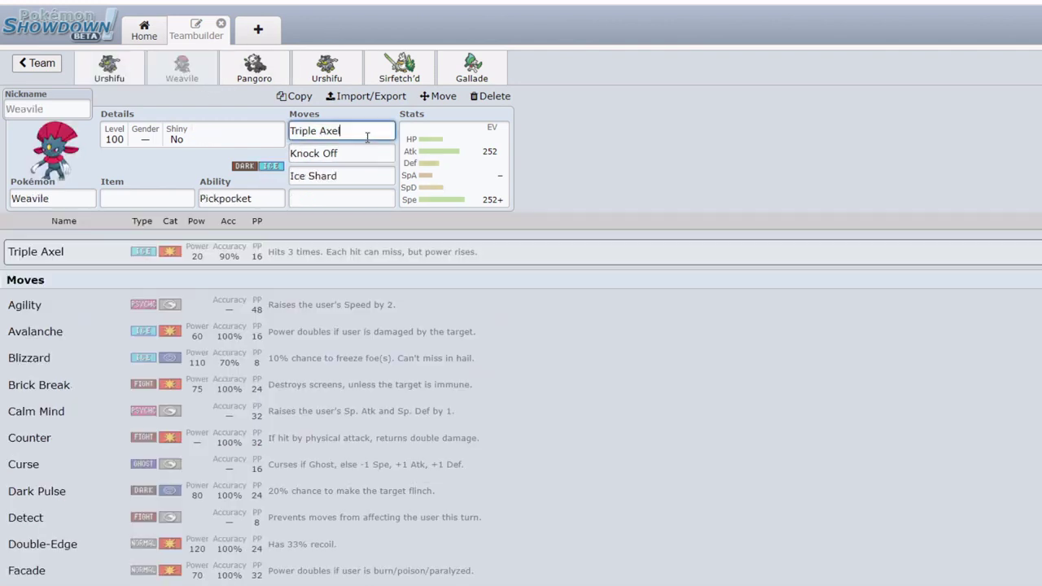
{"action": "left_click", "coordinate": [350, 190]}
{"action": "type", "text": "ic"}
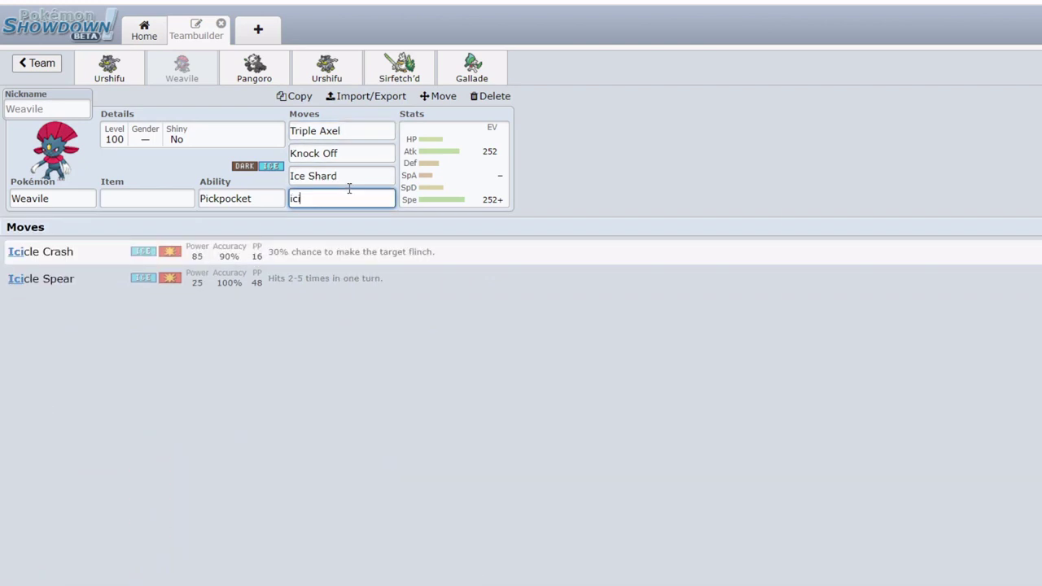
{"action": "type", "text": "i"}
{"action": "left_click", "coordinate": [300, 252]}
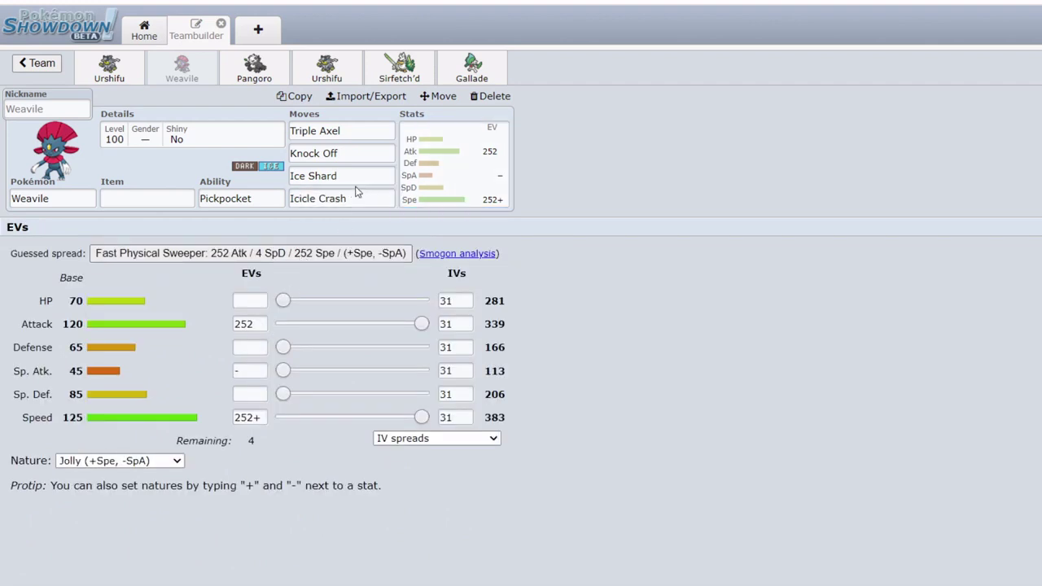
Review the power, accuracy and effects of Weavile's Triple Axel and Knock Off moves.
{"action": "left_click", "coordinate": [350, 198]}
{"action": "left_click", "coordinate": [374, 132]}
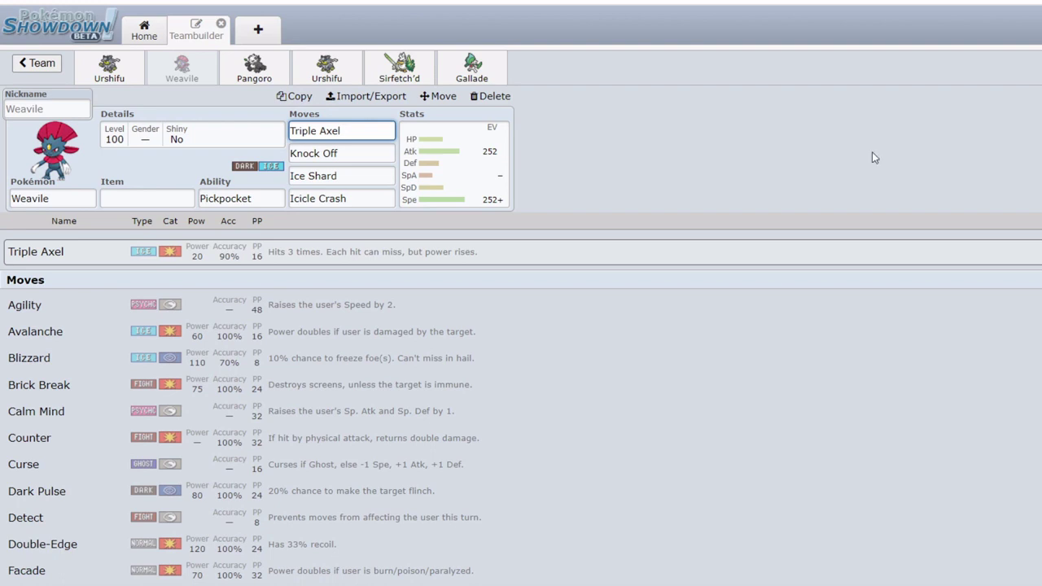
{"action": "left_click", "coordinate": [347, 158]}
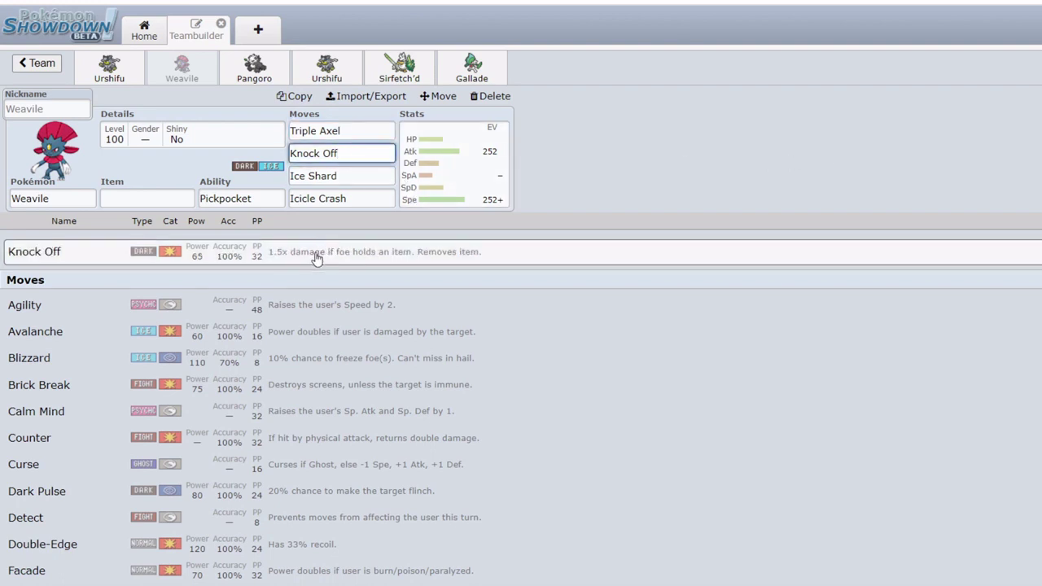
{"action": "left_click", "coordinate": [488, 184]}
{"action": "left_click", "coordinate": [373, 155]}
Replace Weavile's third move, Ice Shard, with Low Kick and view its description.
{"action": "left_click_drag", "start_coordinate": [351, 176], "coordinate": [285, 186]}
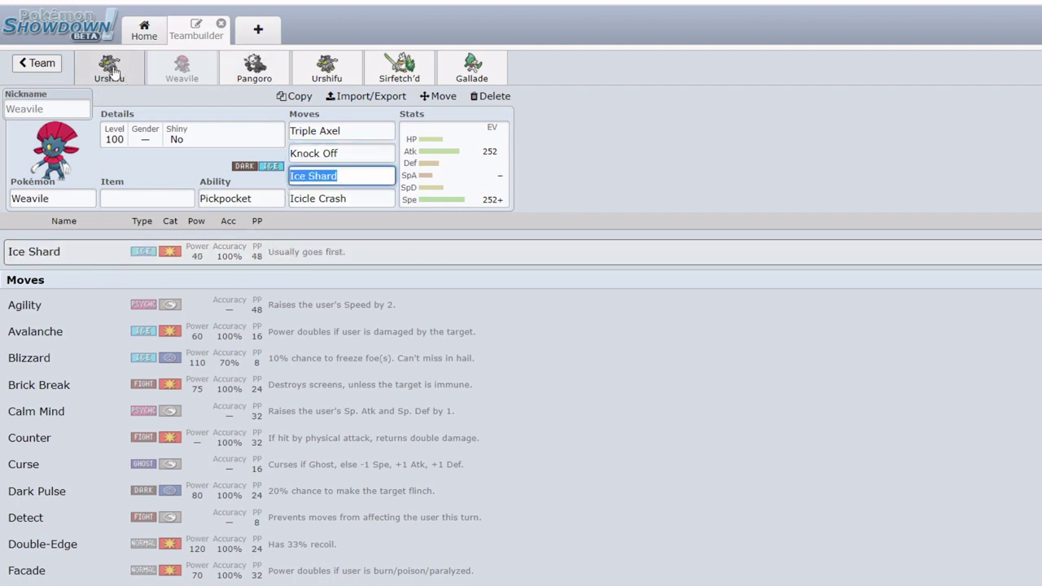
{"action": "type", "text": "low"}
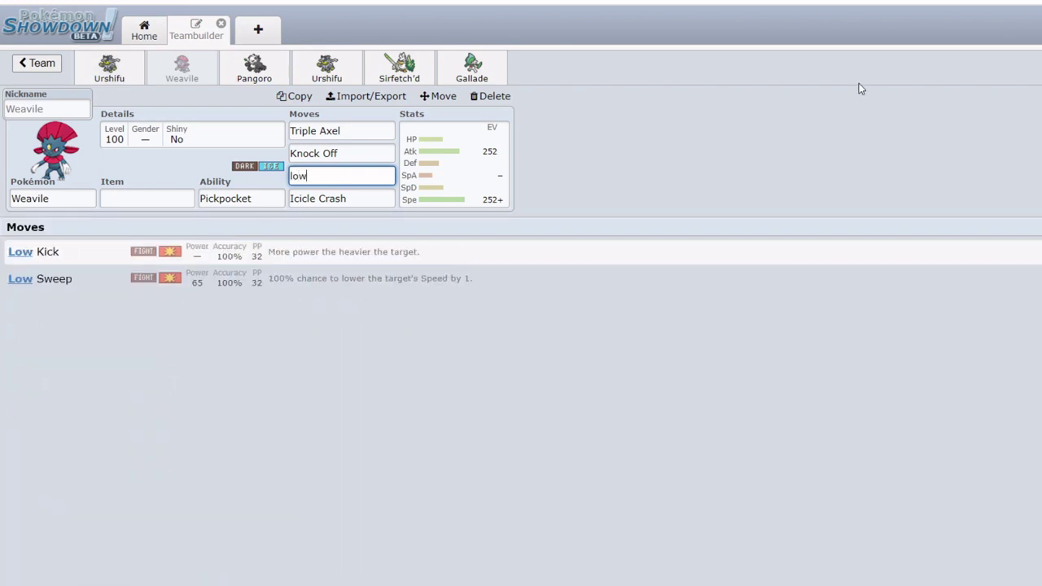
{"action": "key", "text": "Return"}
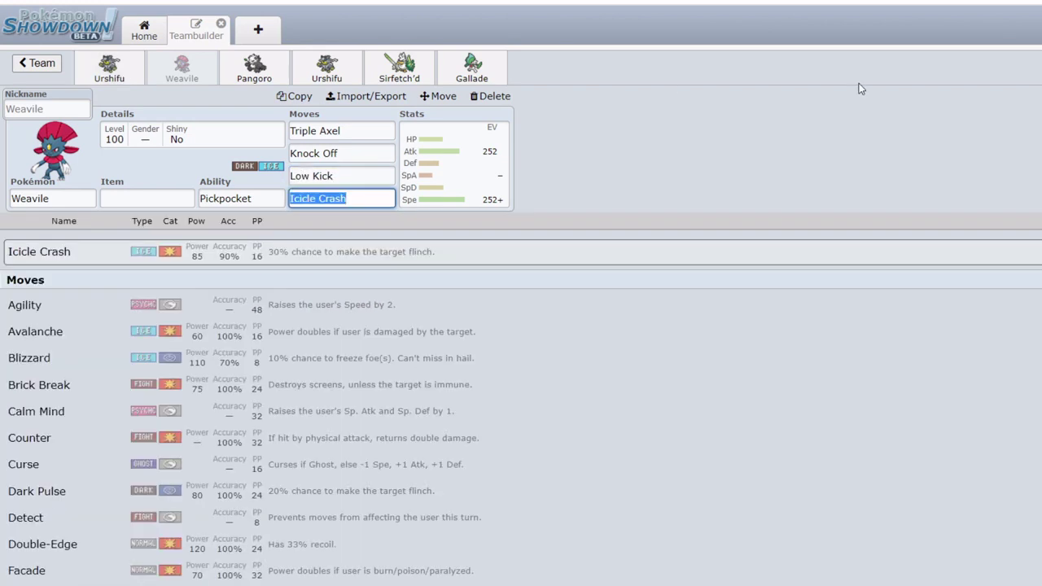
{"action": "left_click", "coordinate": [361, 177]}
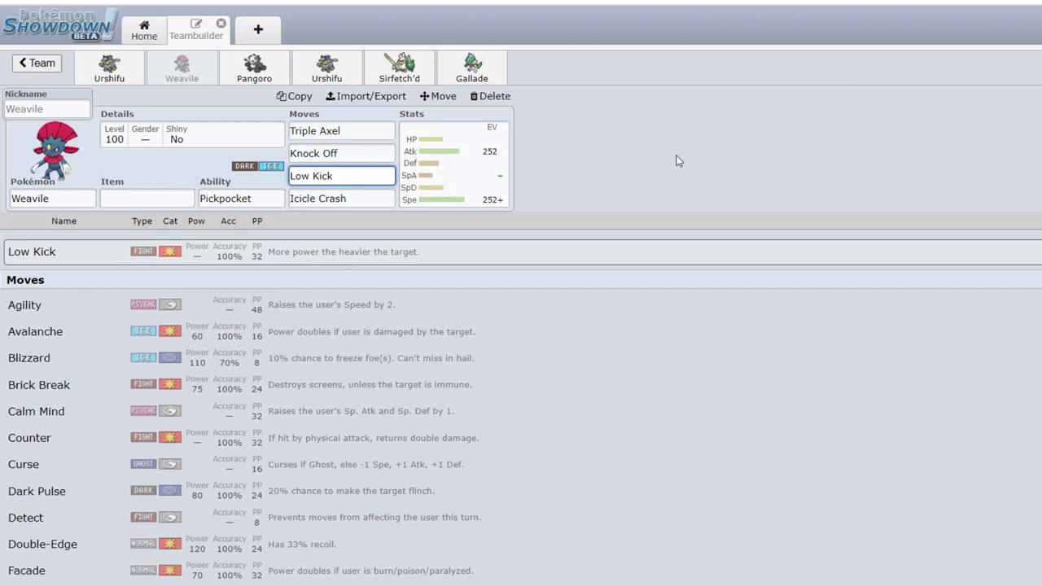
Compare Pangoro's base stats and EV spread with those of the first Urshifu.
{"action": "left_click", "coordinate": [238, 72]}
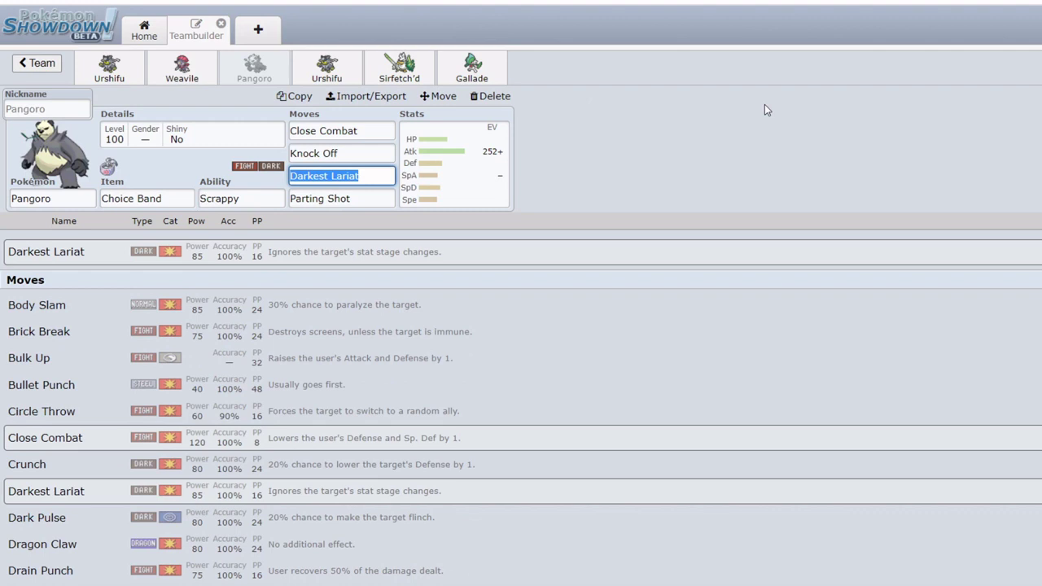
{"action": "left_click", "coordinate": [478, 178]}
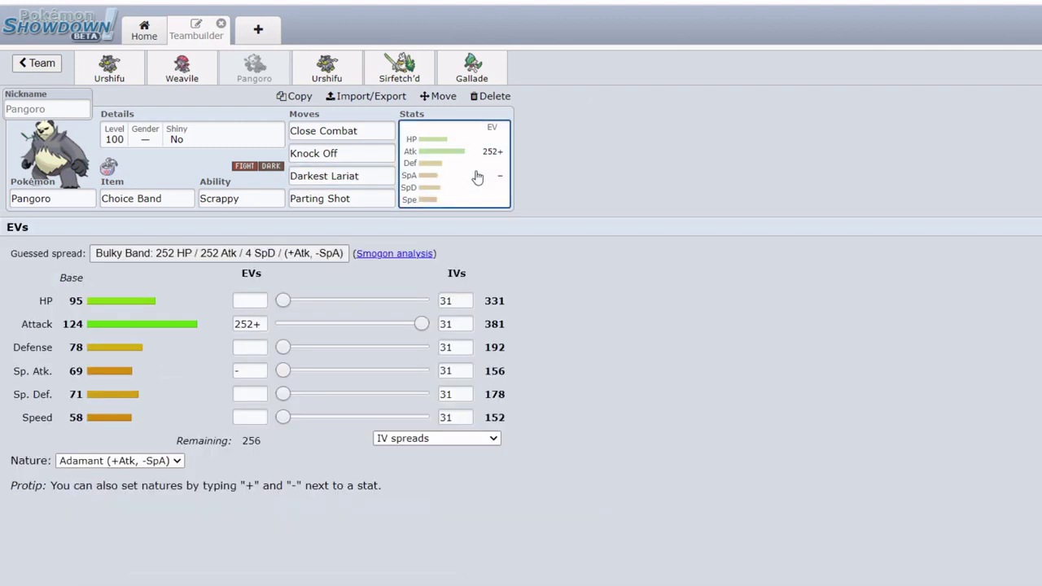
{"action": "left_click", "coordinate": [109, 69]}
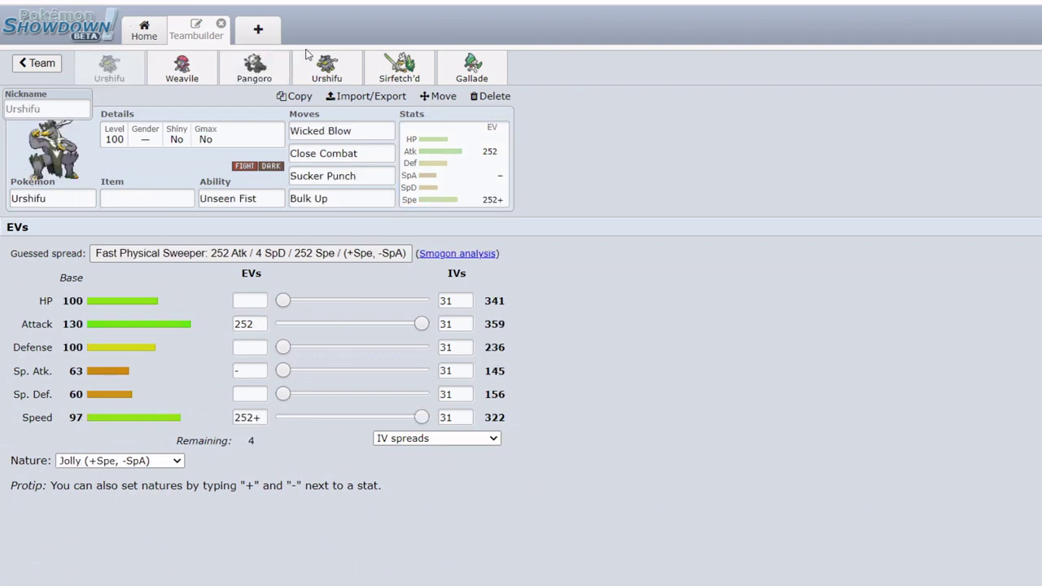
{"action": "left_click", "coordinate": [256, 70]}
{"action": "left_click", "coordinate": [112, 73]}
{"action": "left_click", "coordinate": [254, 71]}
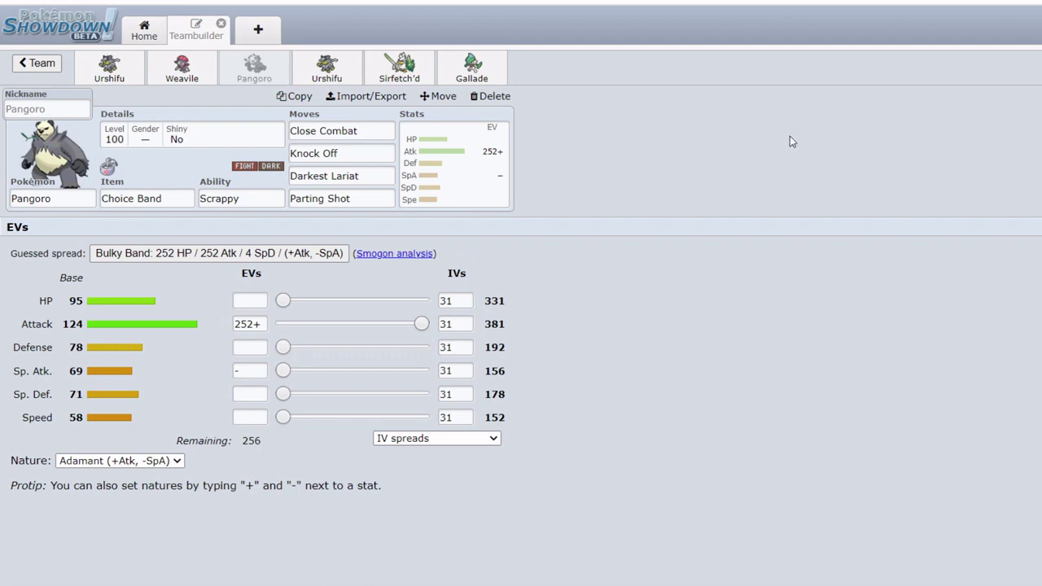
Review Pangoro's Scrappy ability, its Close Combat move and its stat spread.
{"action": "left_click", "coordinate": [260, 199]}
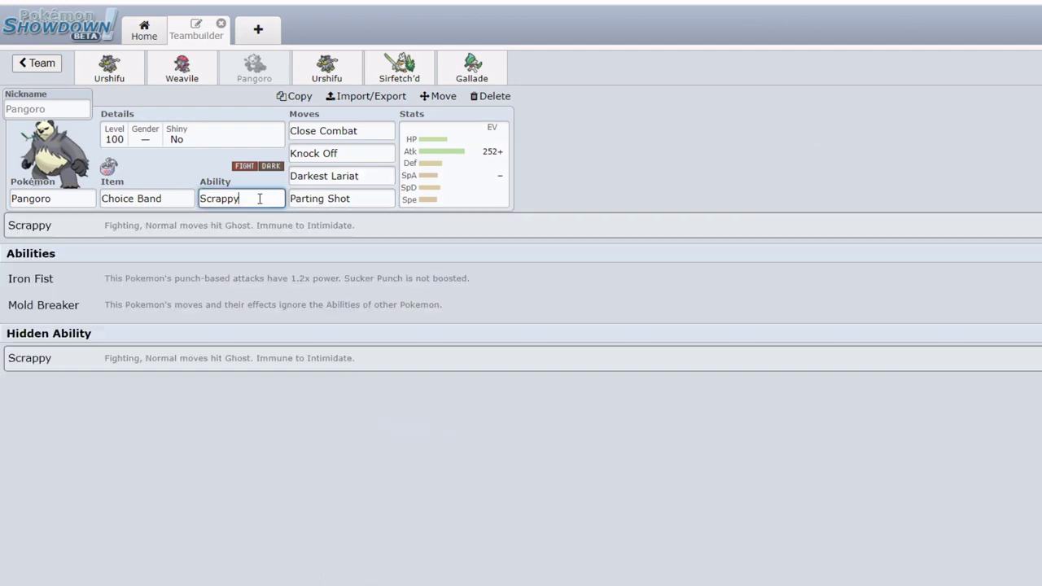
{"action": "left_click", "coordinate": [384, 131]}
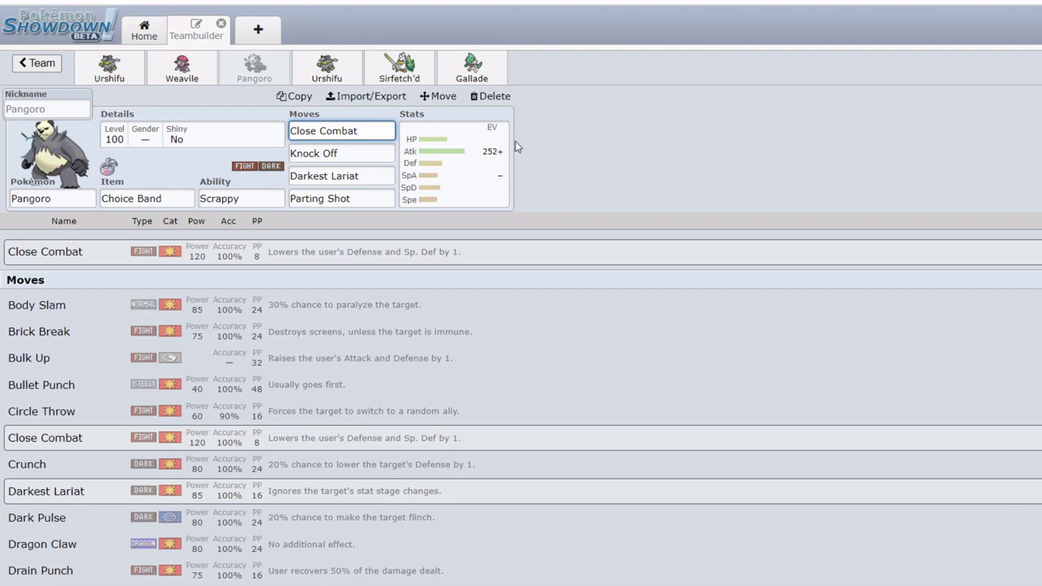
{"action": "left_click", "coordinate": [426, 192]}
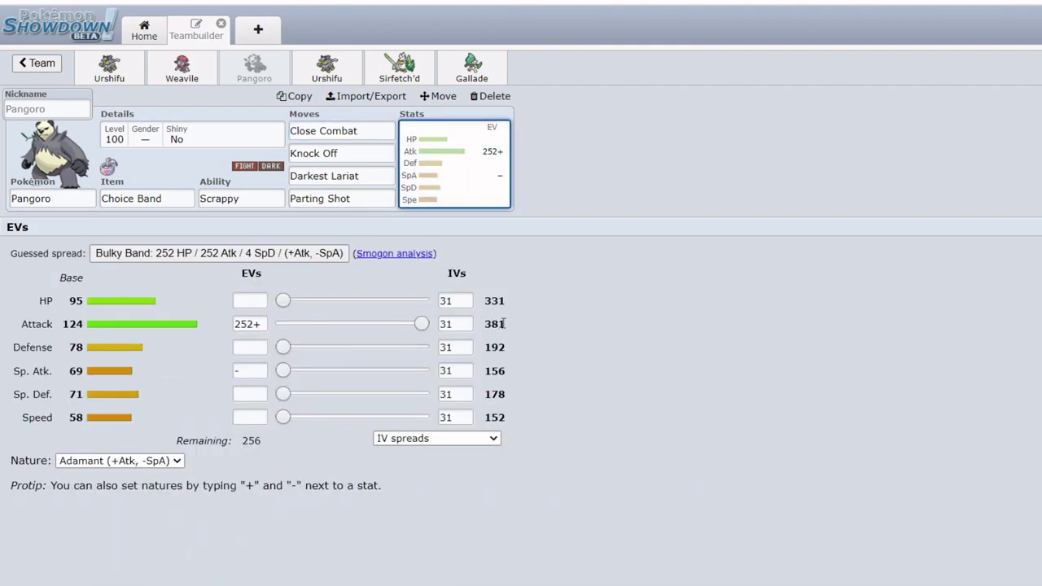
Review the descriptions of Pangoro's Scrappy ability and its Knock Off and Darkest Lariat moves.
{"action": "left_click", "coordinate": [273, 195]}
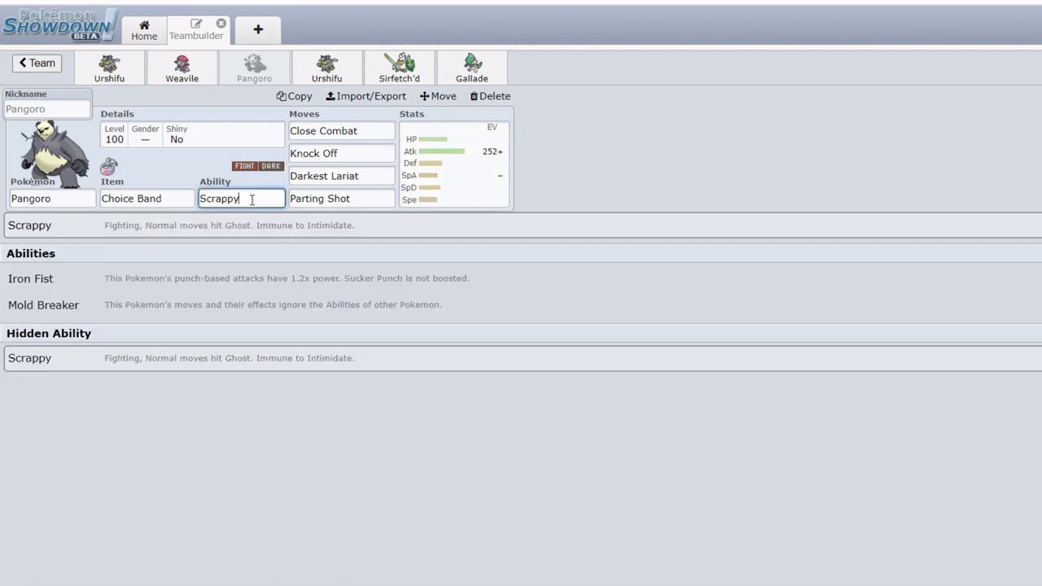
{"action": "left_click", "coordinate": [382, 152]}
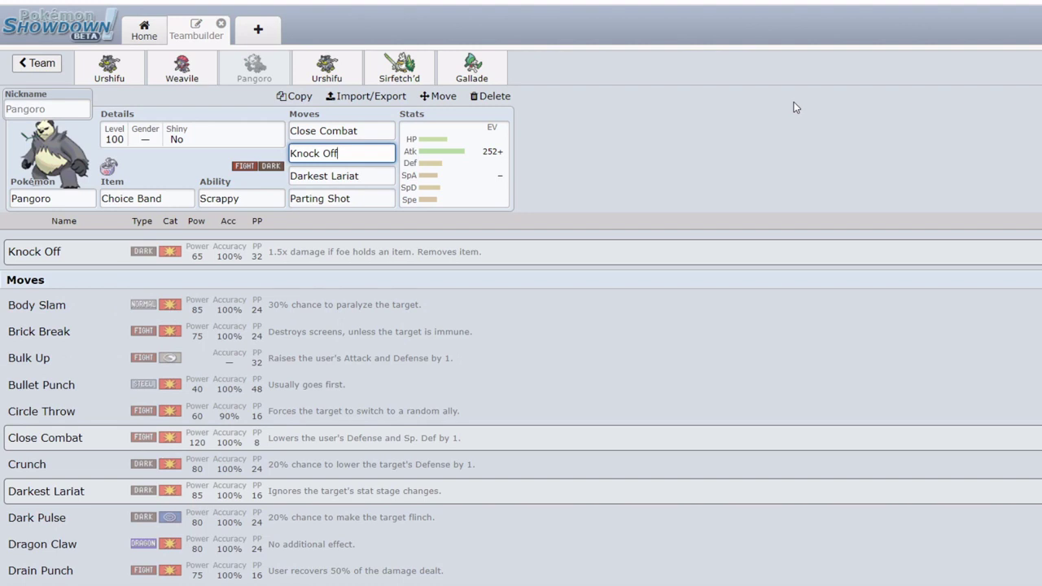
{"action": "left_click", "coordinate": [218, 198]}
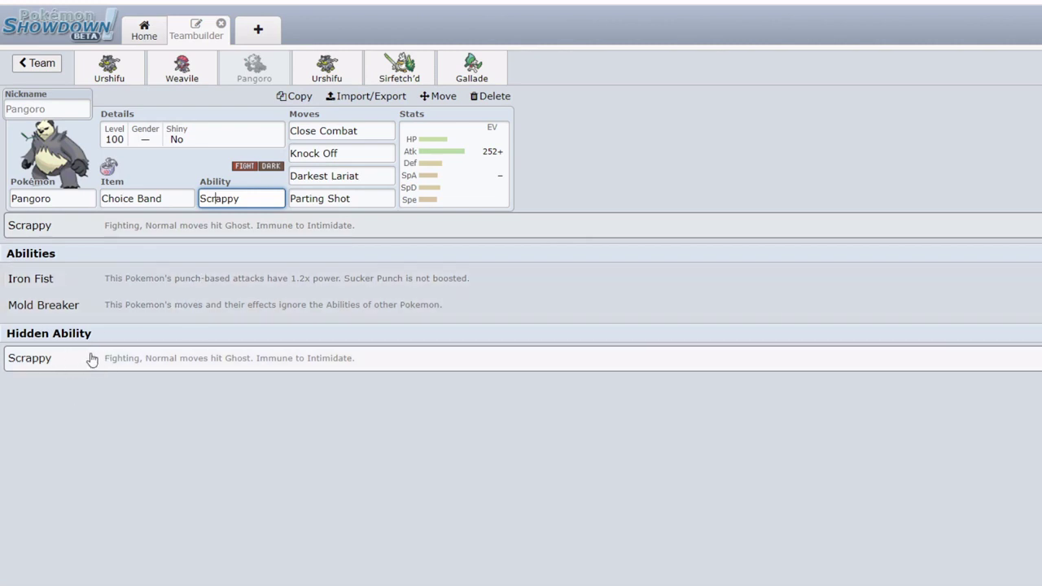
{"action": "left_click", "coordinate": [342, 153]}
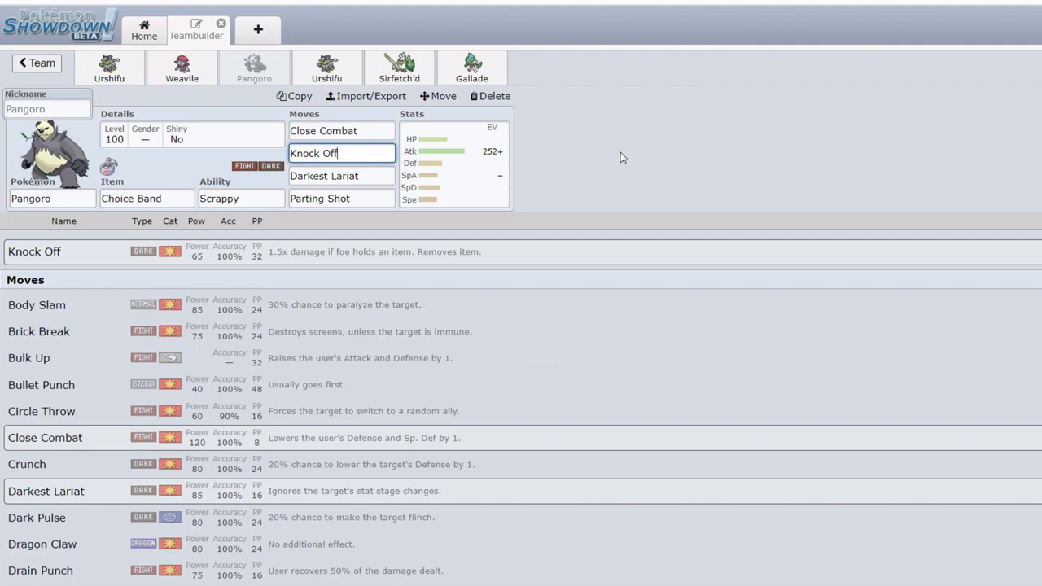
{"action": "key", "text": "Tab"}
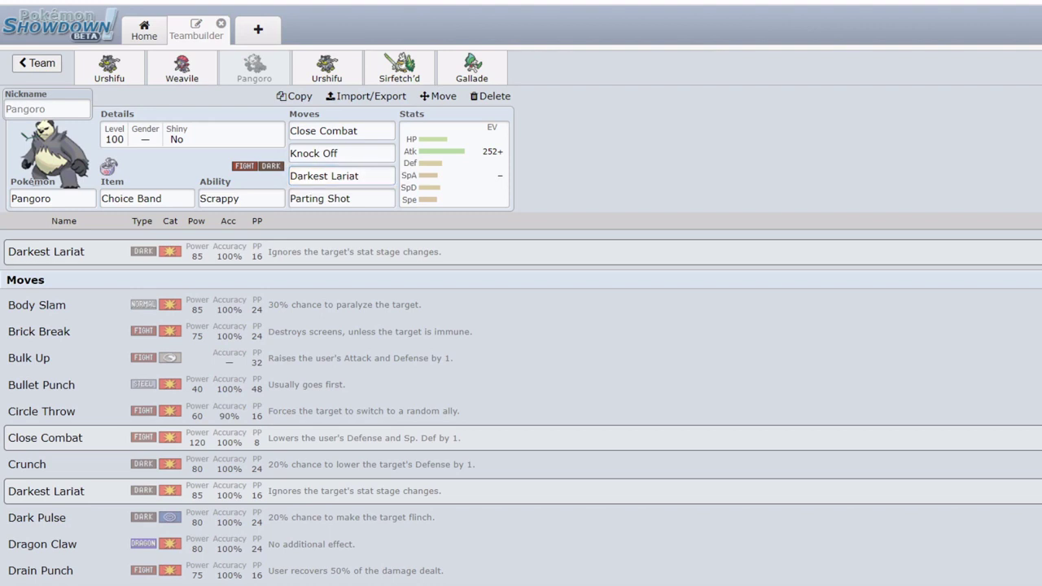
Compare the first Urshifu's Wicked Blow with Pangoro's Darkest Lariat, and view Pangoro's Parting Shot description.
{"action": "left_click", "coordinate": [109, 69]}
{"action": "left_click", "coordinate": [357, 130]}
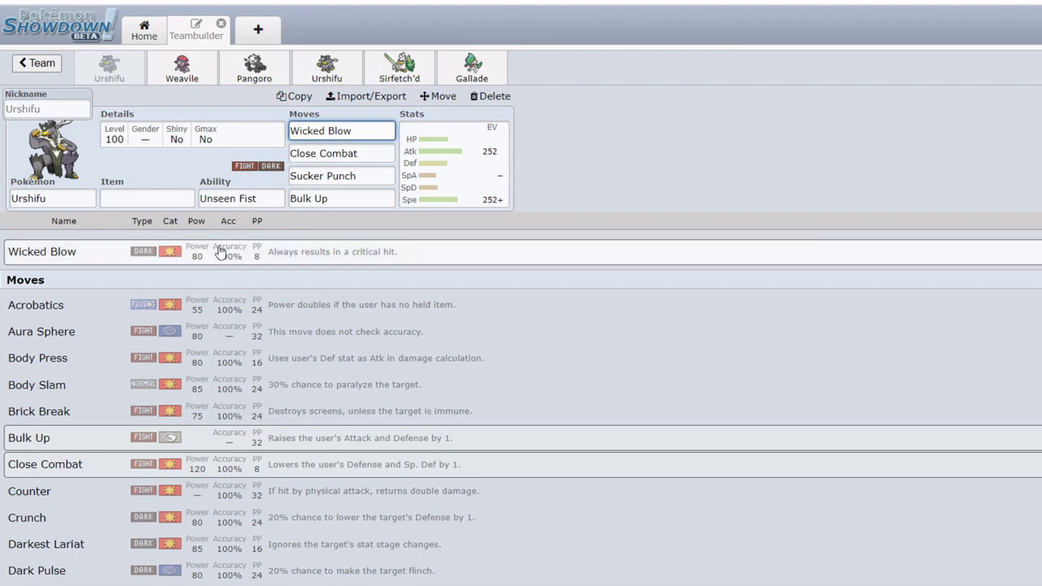
{"action": "left_click", "coordinate": [254, 66]}
{"action": "left_click", "coordinate": [352, 179]}
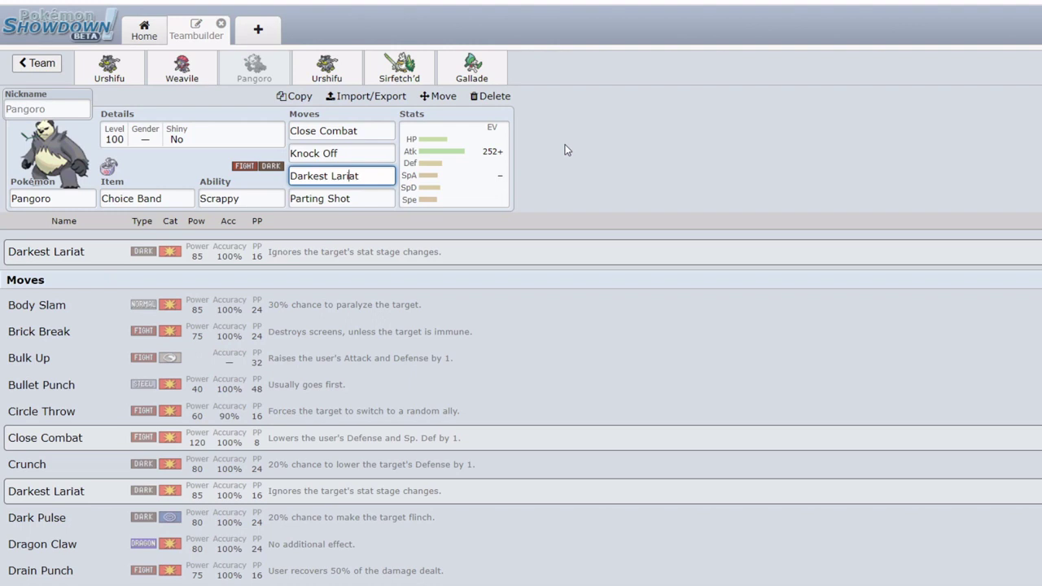
{"action": "key", "text": "Tab"}
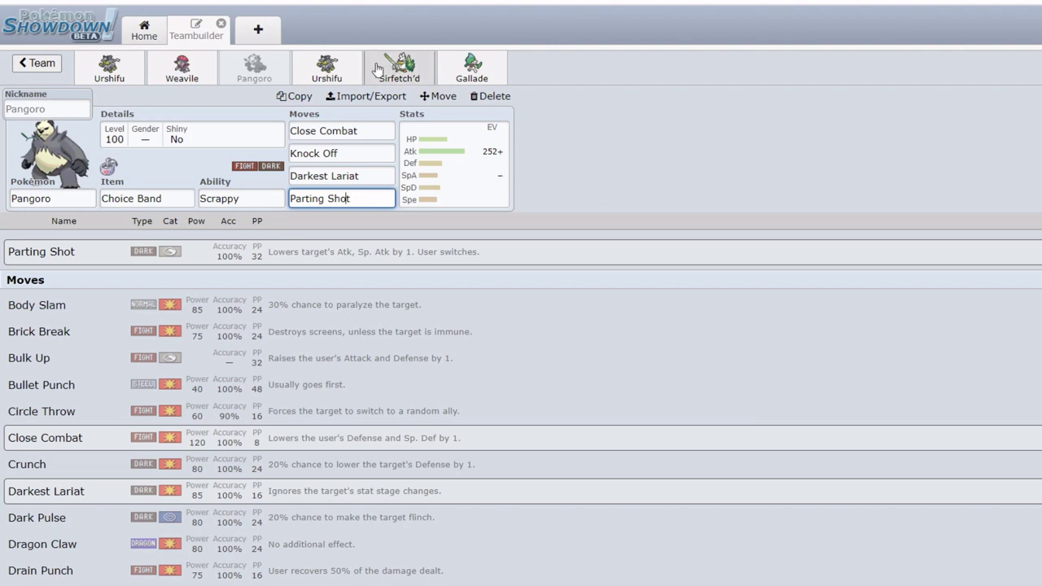
Review Urshifu-Rapid-Strike's Surging Strikes, Aqua Jet and Drain Punch moves and compare its base stats with the first Urshifu's.
{"action": "left_click", "coordinate": [324, 68]}
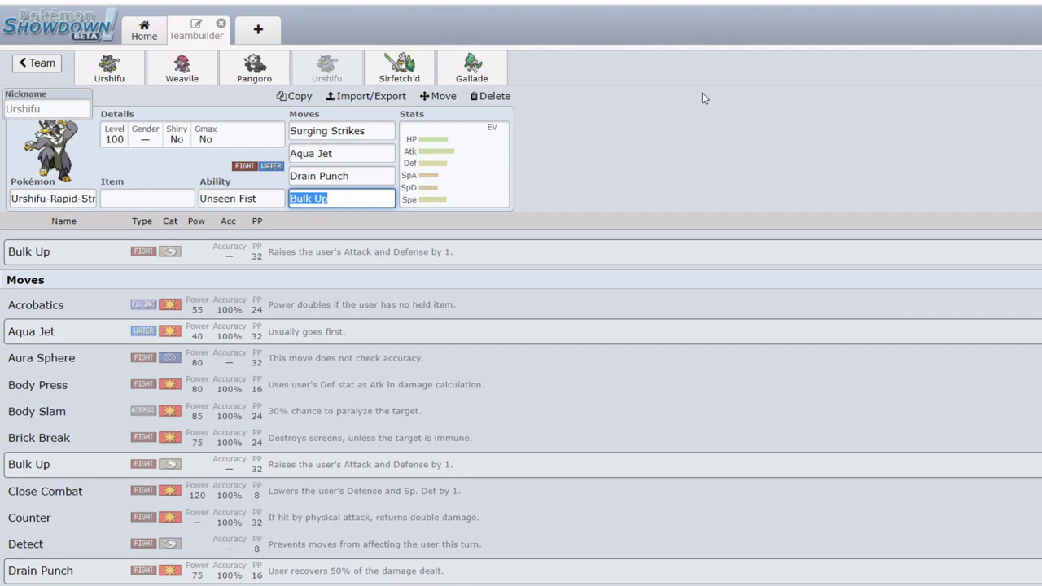
{"action": "left_click", "coordinate": [354, 135]}
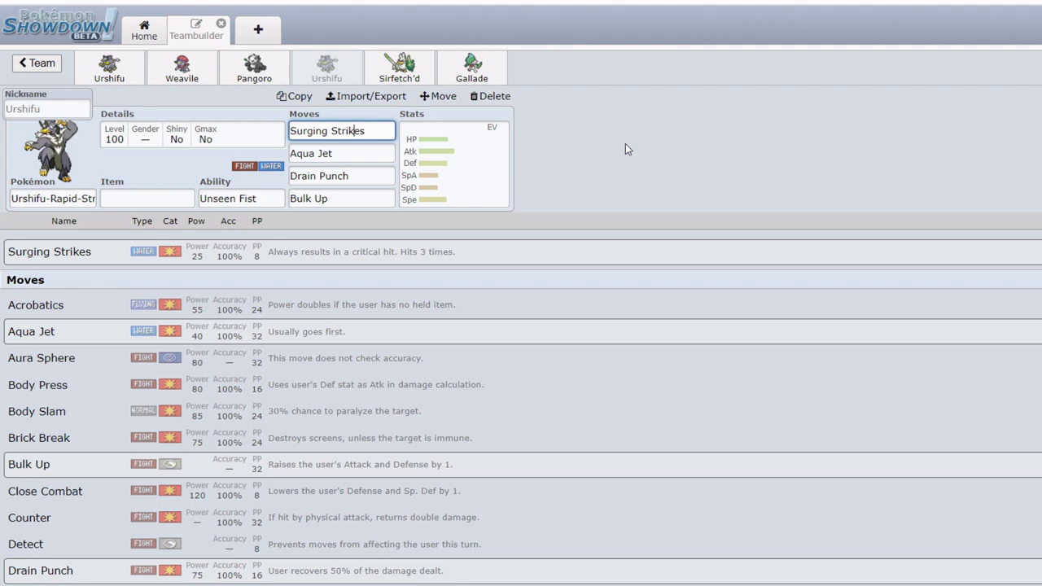
{"action": "left_click", "coordinate": [444, 181]}
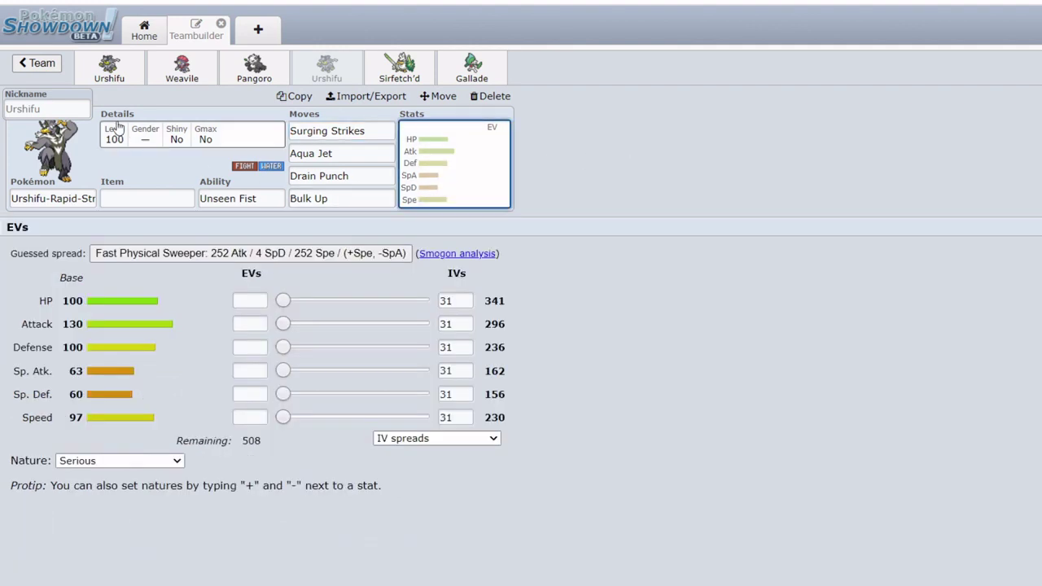
{"action": "left_click", "coordinate": [109, 69]}
{"action": "left_click", "coordinate": [326, 71]}
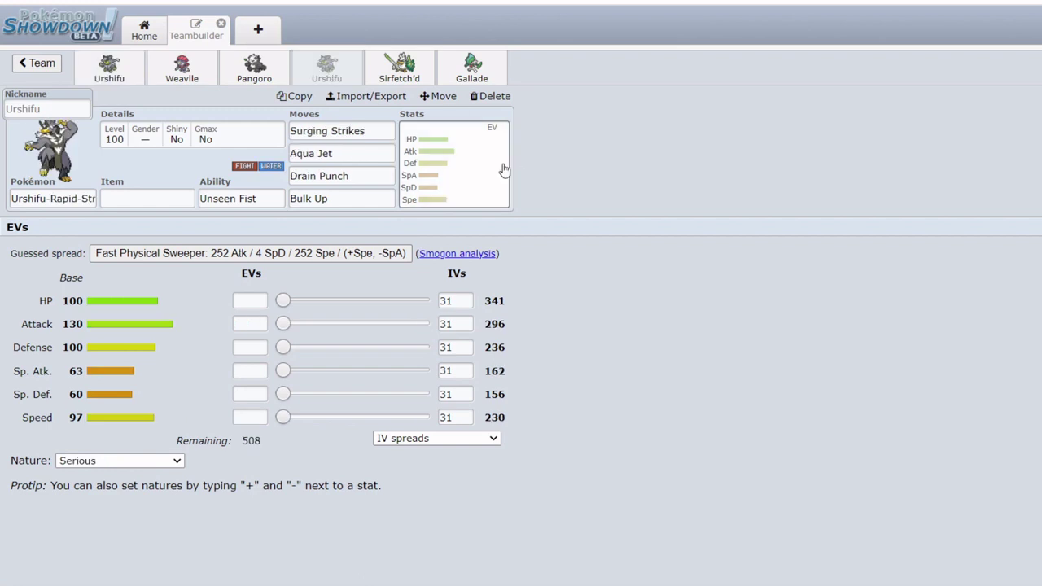
{"action": "left_click", "coordinate": [342, 154]}
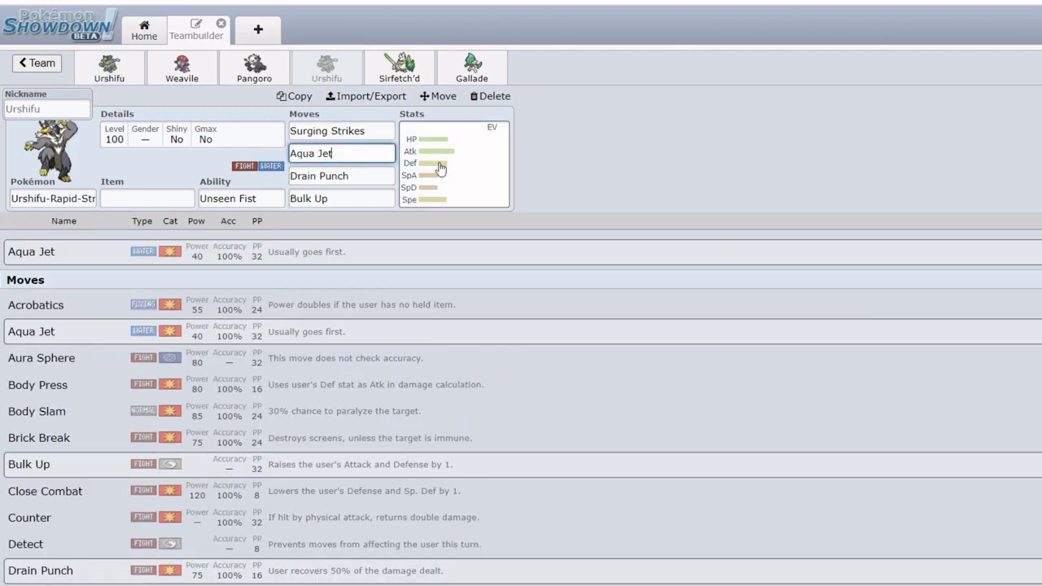
{"action": "left_click", "coordinate": [363, 174]}
Replace Urshifu-Rapid-Strike's fourth move, Bulk Up, with Poison Jab.
{"action": "left_click", "coordinate": [343, 198]}
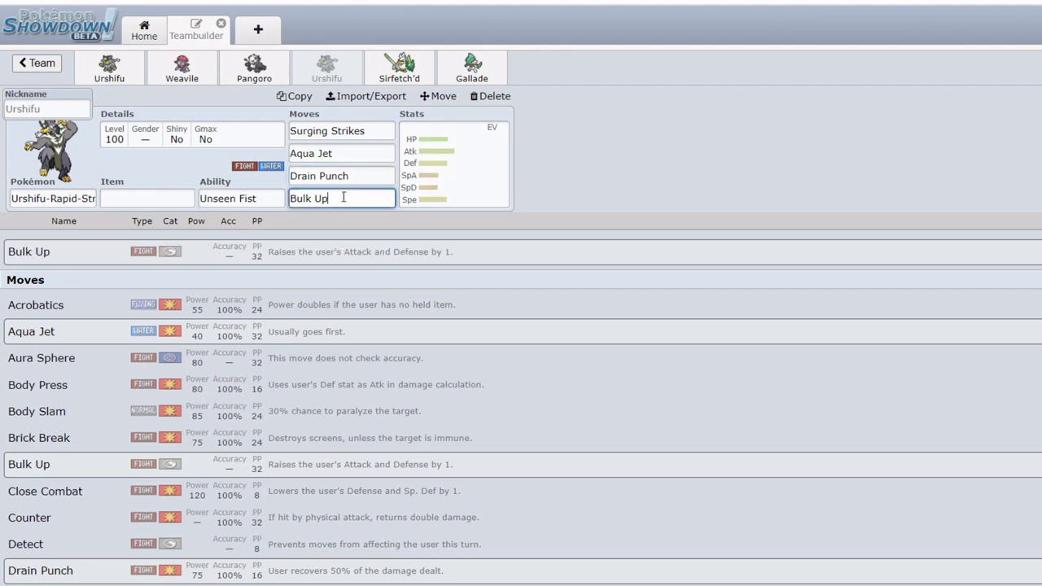
{"action": "key", "text": "ctrl+a"}
{"action": "type", "text": "p"}
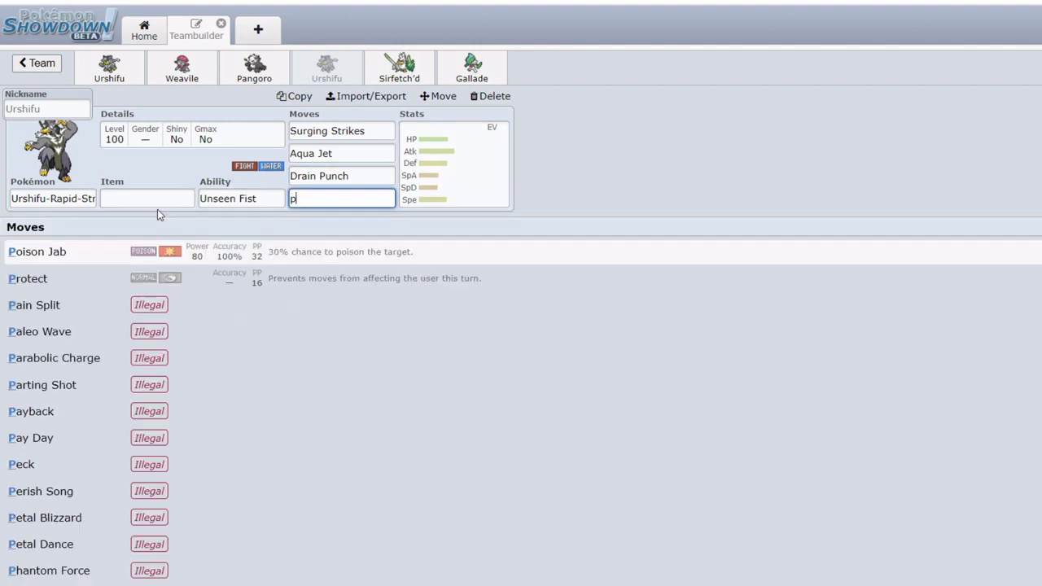
{"action": "type", "text": "ois"}
{"action": "key", "text": "Return"}
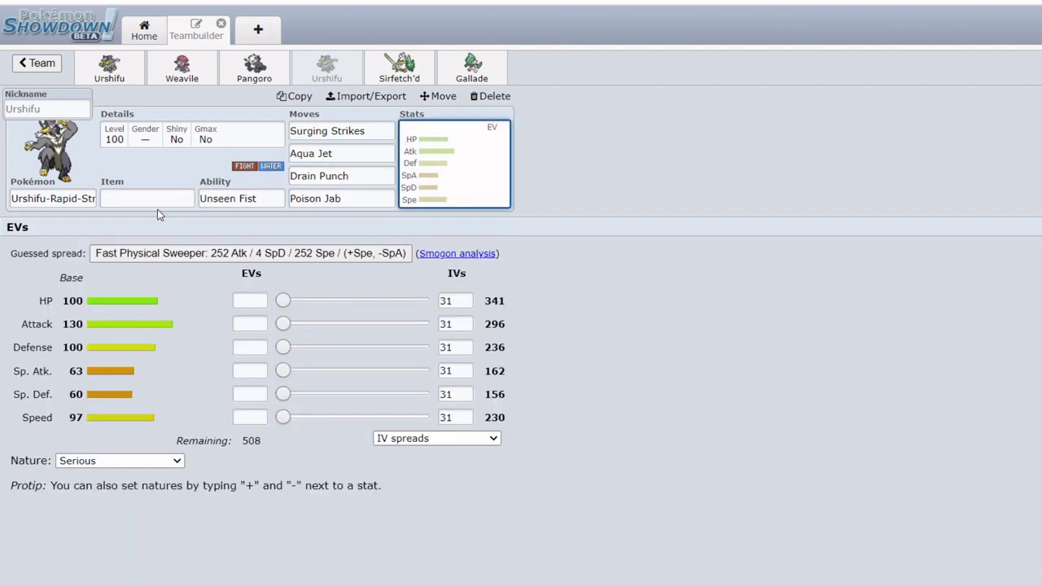
Compare the base stats and EV spreads of Urshifu-Rapid-Strike and Sirfetch'd with those of the first Urshifu.
{"action": "left_click", "coordinate": [110, 82]}
{"action": "left_click", "coordinate": [327, 71]}
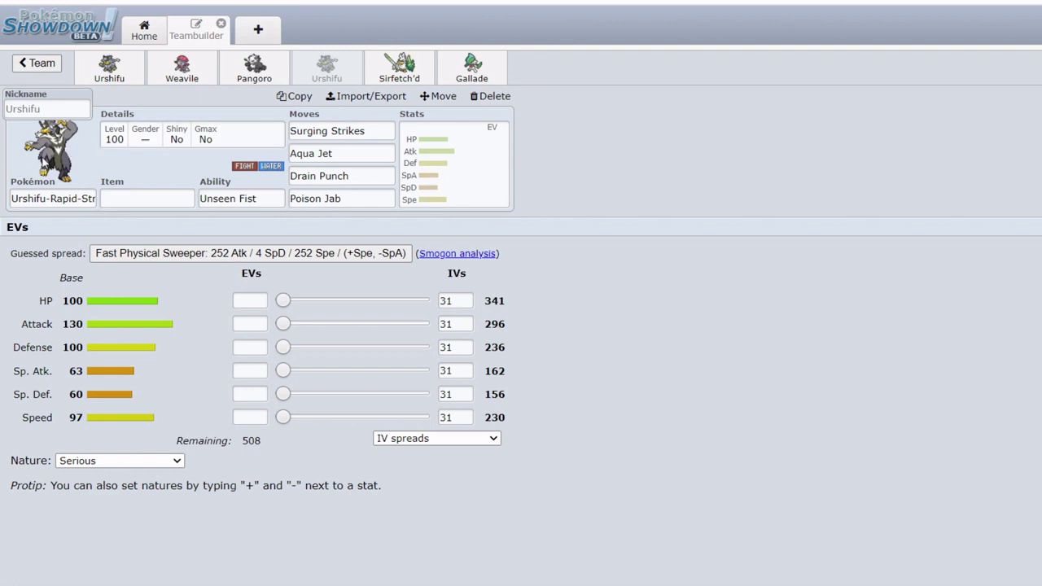
{"action": "left_click", "coordinate": [396, 70]}
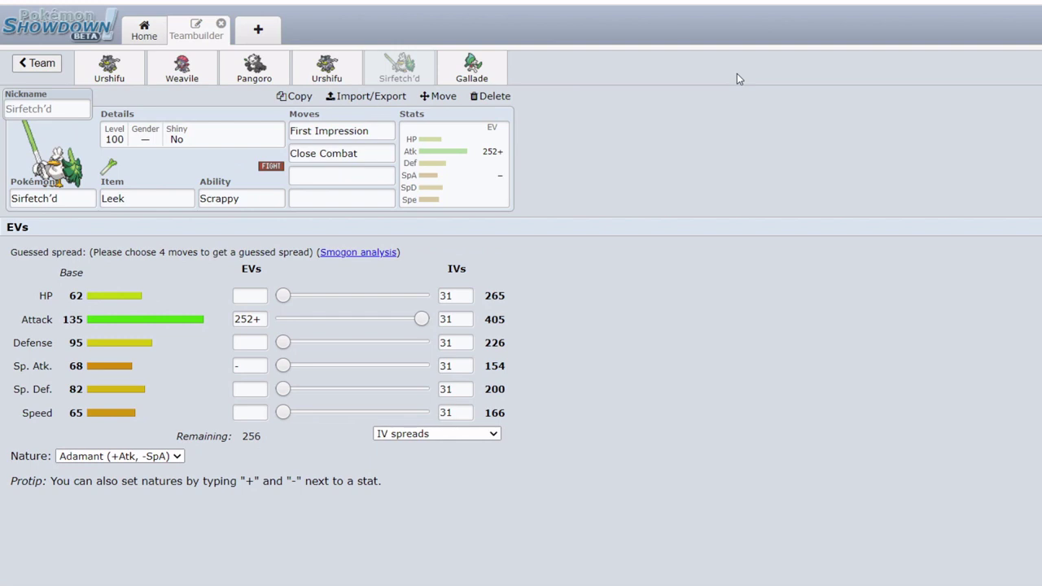
{"action": "left_click", "coordinate": [453, 163]}
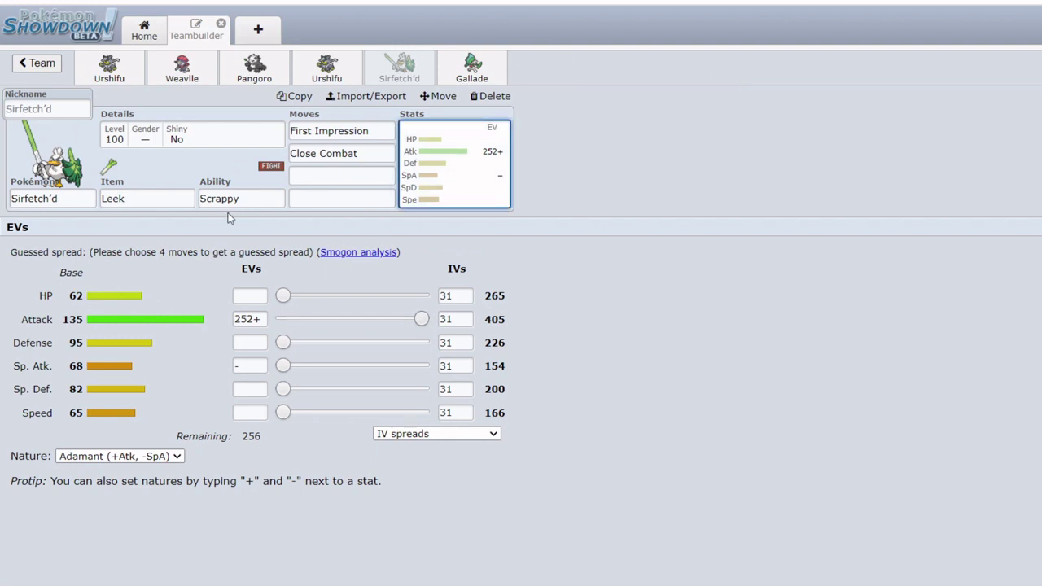
{"action": "left_click", "coordinate": [110, 78]}
{"action": "left_click", "coordinate": [399, 70]}
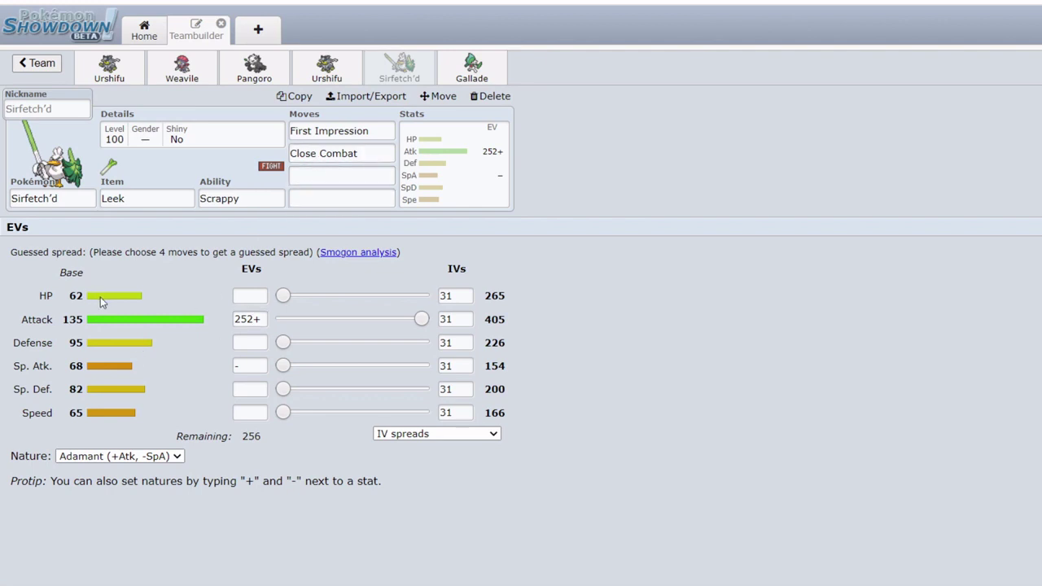
Review Sirfetch'd's First Impression move and Leek item, and compare them with the first Urshifu's Wicked Blow.
{"action": "left_click", "coordinate": [570, 135]}
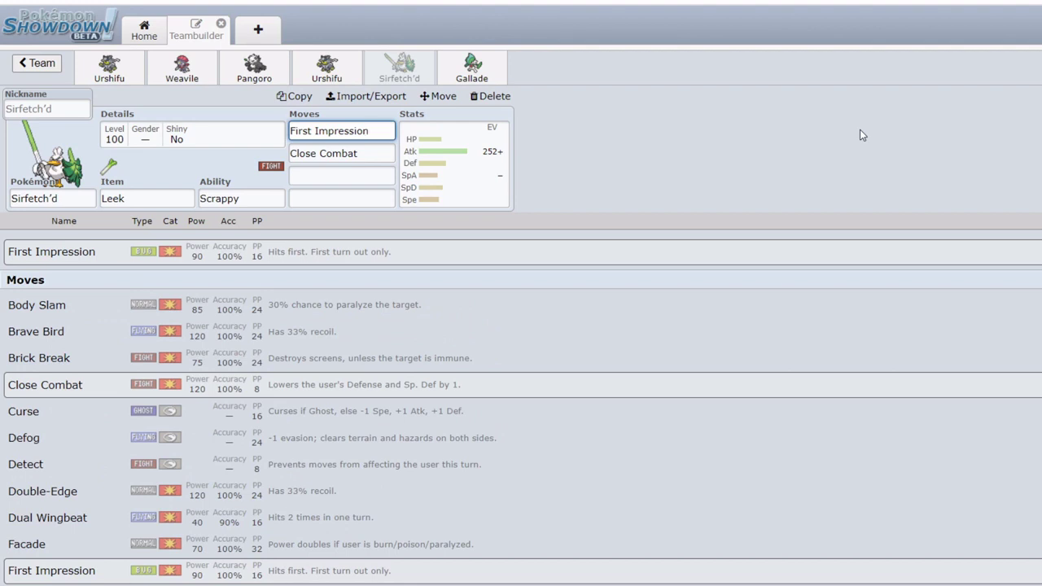
{"action": "left_click", "coordinate": [181, 198]}
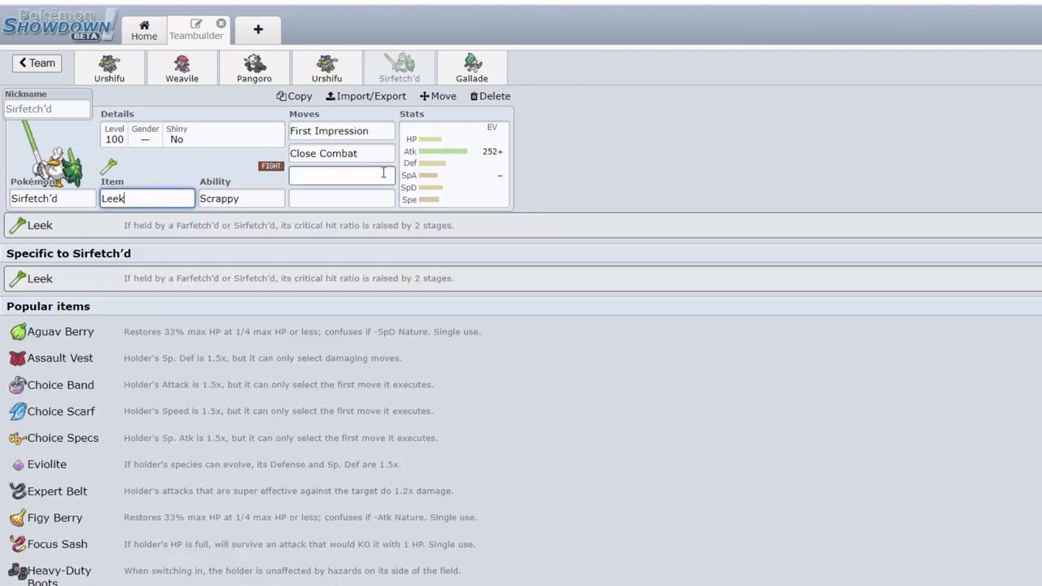
{"action": "left_click", "coordinate": [109, 68]}
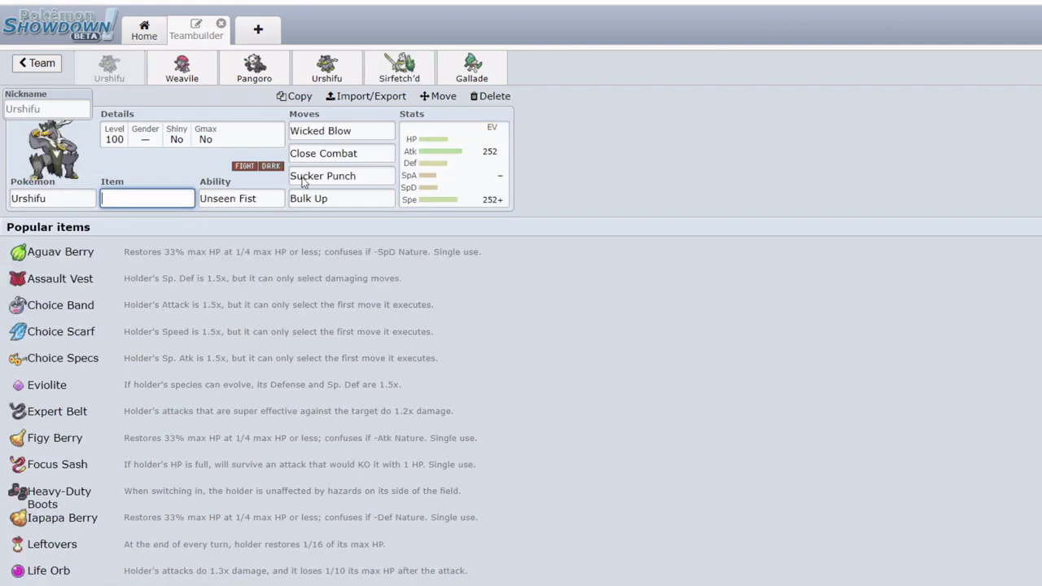
{"action": "left_click", "coordinate": [374, 133]}
{"action": "left_click", "coordinate": [399, 68]}
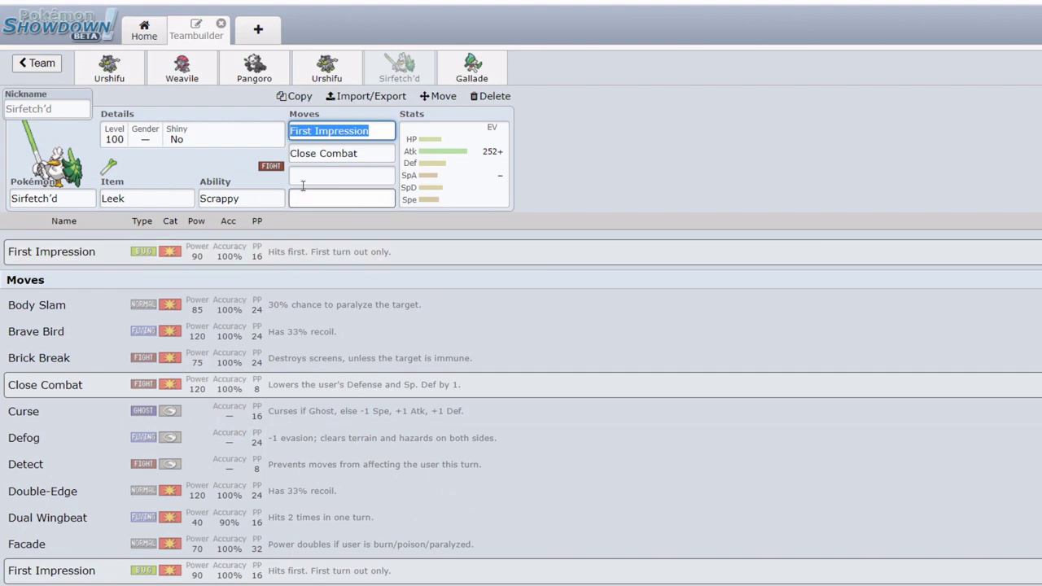
Recheck Sirfetch'd's stat spread and the description of its First Impression move.
{"action": "key", "text": "shift+Tab"}
{"action": "key", "text": "Tab"}
{"action": "key", "text": "Tab"}
{"action": "left_click", "coordinate": [503, 153]}
{"action": "left_click", "coordinate": [380, 132]}
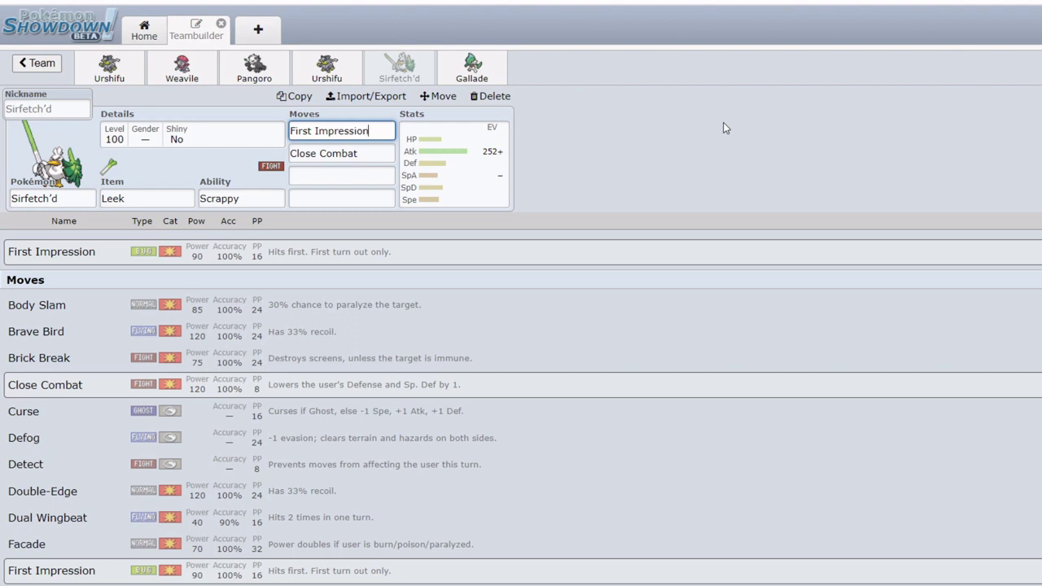
View Gallade's set and stat spread, and give it the Leftovers item.
{"action": "left_click", "coordinate": [476, 73]}
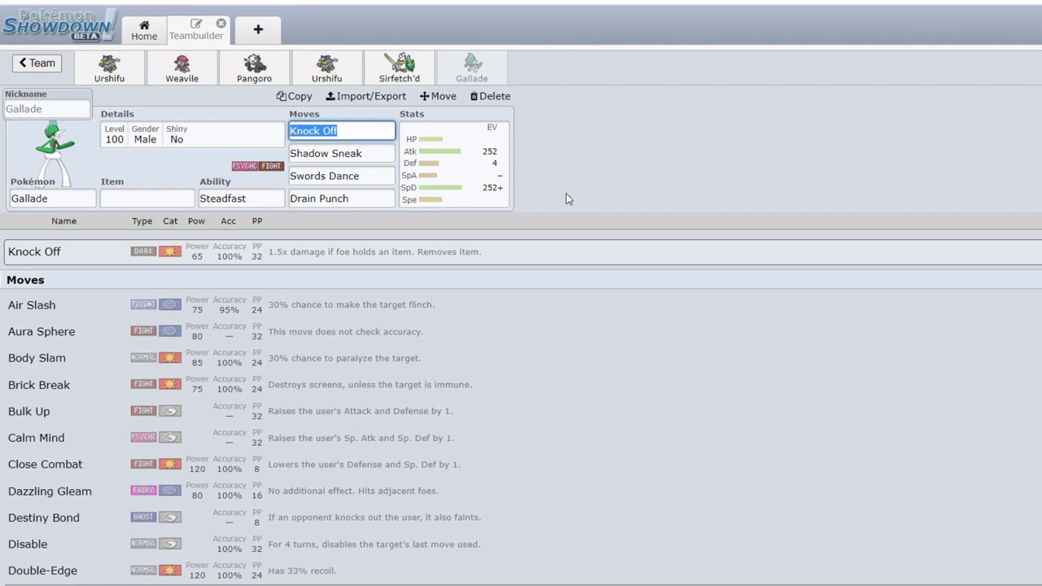
{"action": "left_click", "coordinate": [497, 192]}
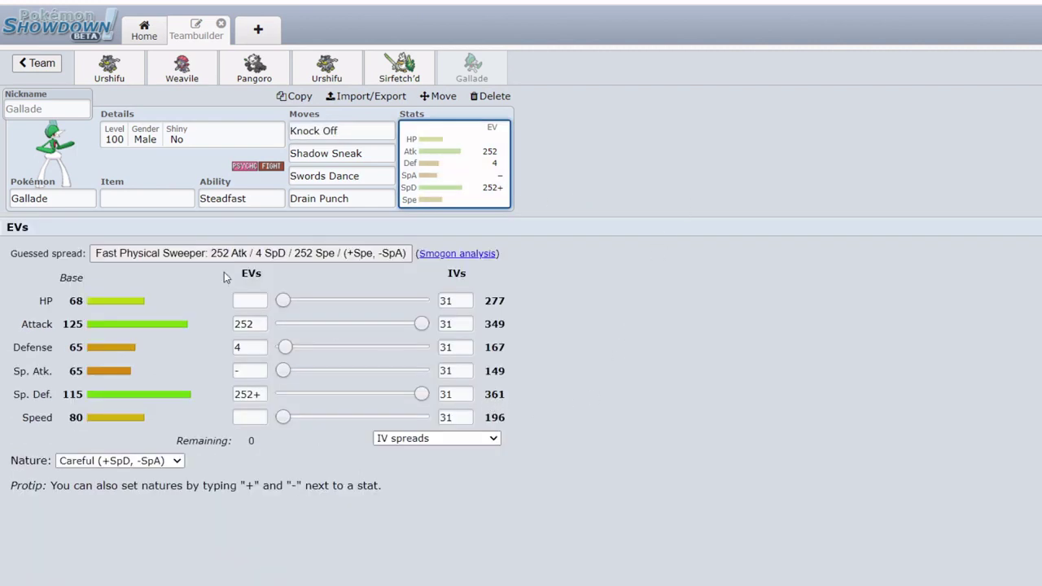
{"action": "left_click", "coordinate": [158, 199]}
{"action": "type", "text": "lef"}
{"action": "key", "text": "Tab"}
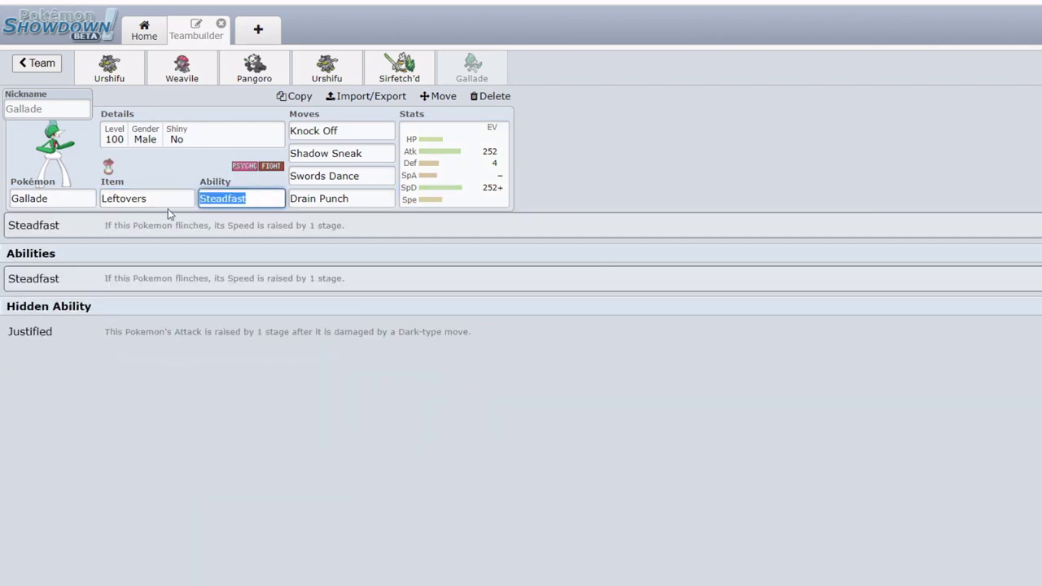
Review Gallade's stat spread and its Drain Punch, Swords Dance, Shadow Sneak and Knock Off moves.
{"action": "left_click", "coordinate": [426, 158]}
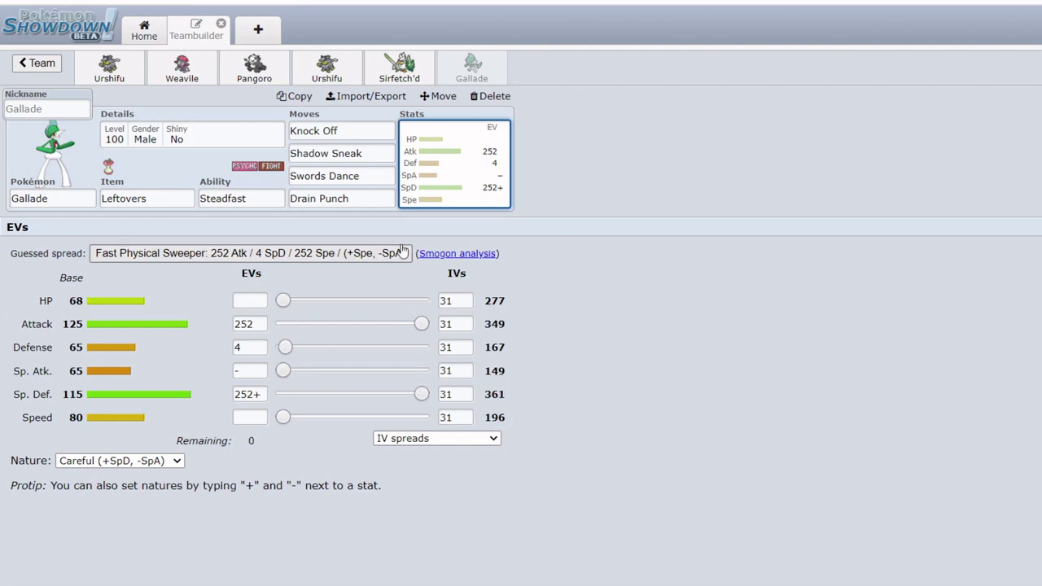
{"action": "left_click", "coordinate": [376, 194]}
{"action": "left_click", "coordinate": [373, 176]}
{"action": "left_click", "coordinate": [452, 191]}
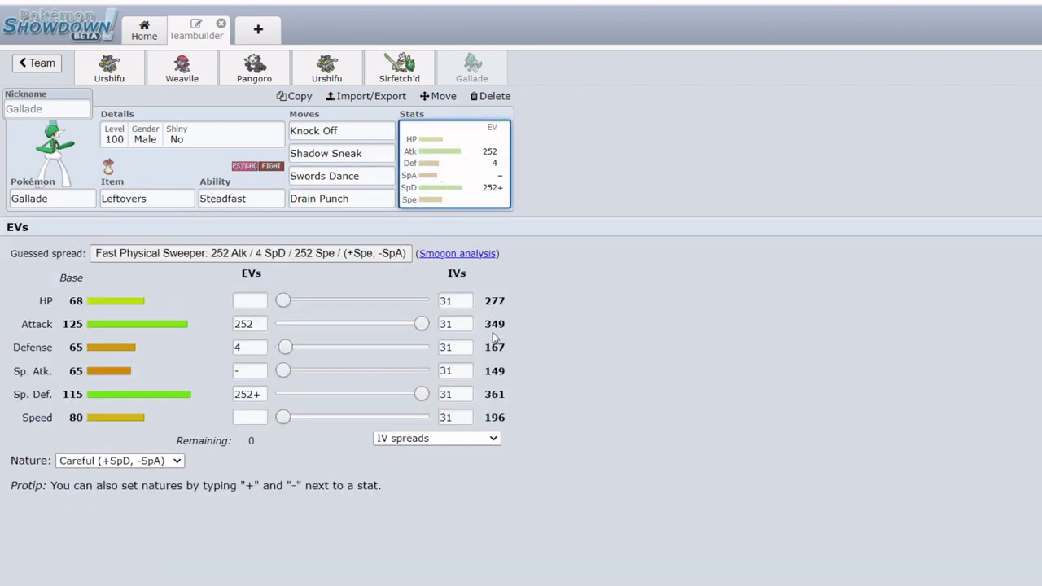
{"action": "left_click", "coordinate": [383, 151]}
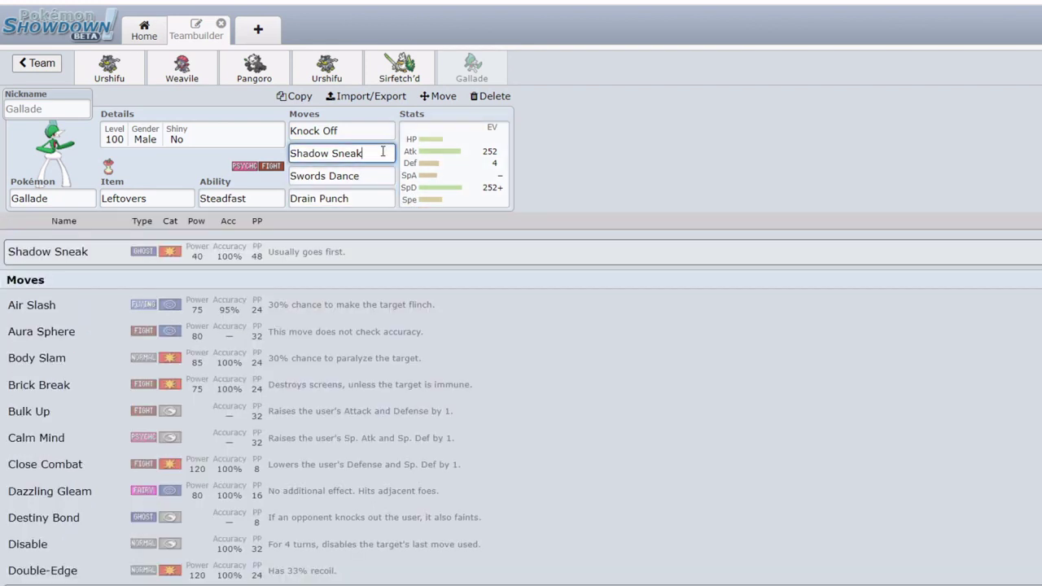
{"action": "left_click", "coordinate": [383, 130]}
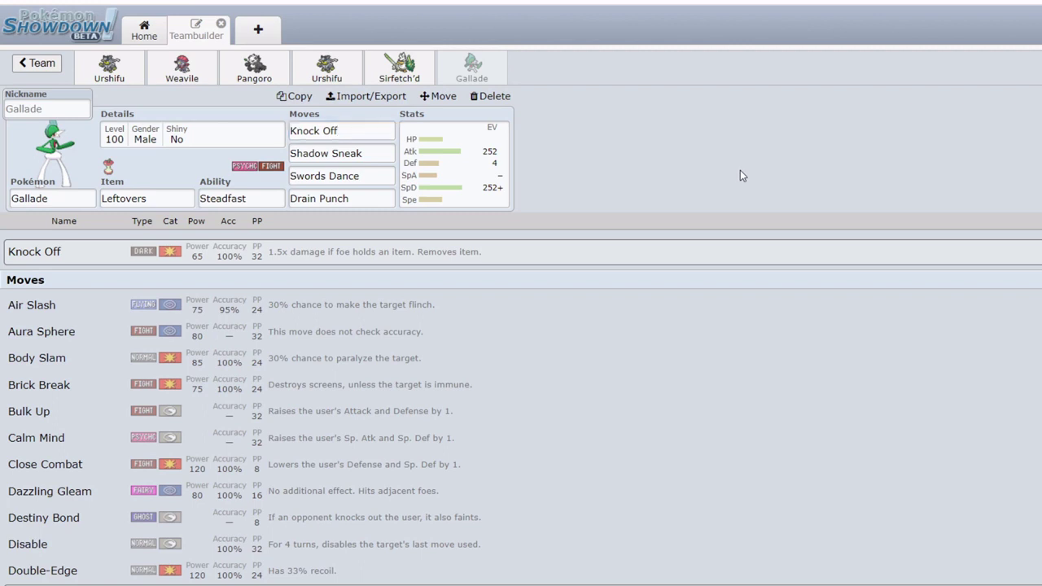
{"action": "key", "text": "alt+Tab"}
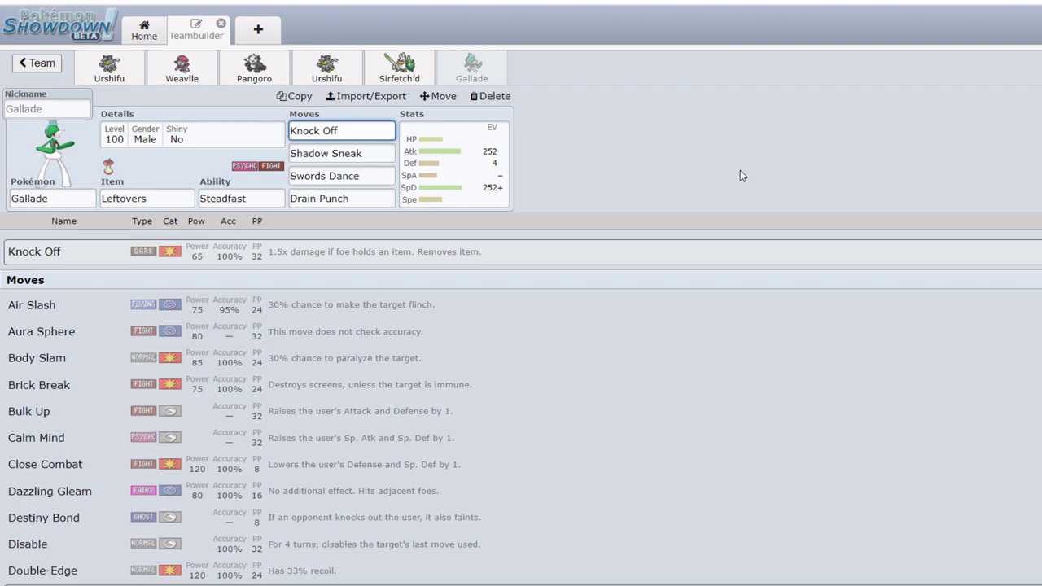
Return to the first Urshifu's set and review the description of its Wicked Blow move.
{"action": "left_click", "coordinate": [129, 73]}
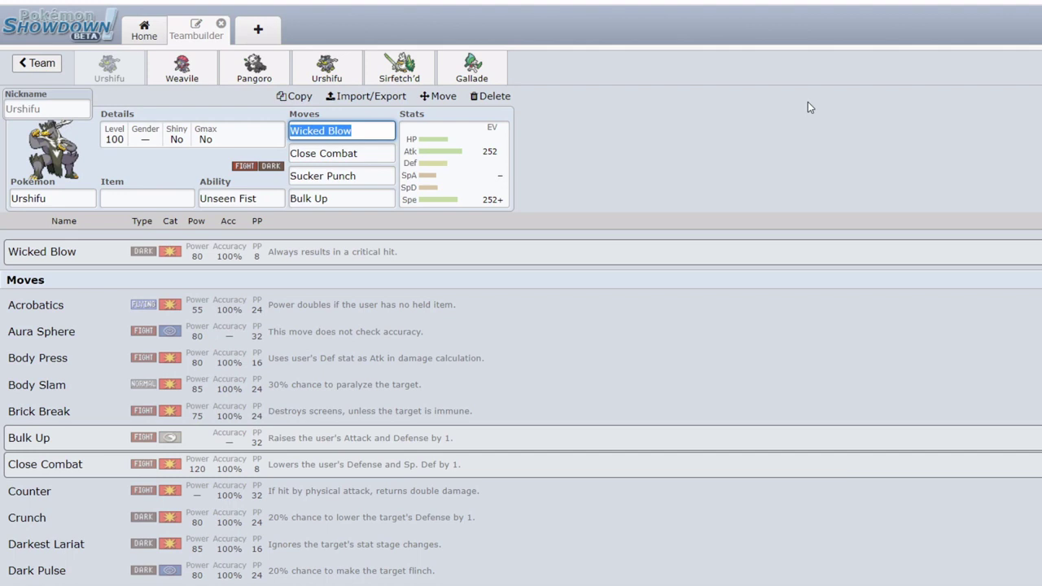
{"action": "left_click", "coordinate": [364, 132]}
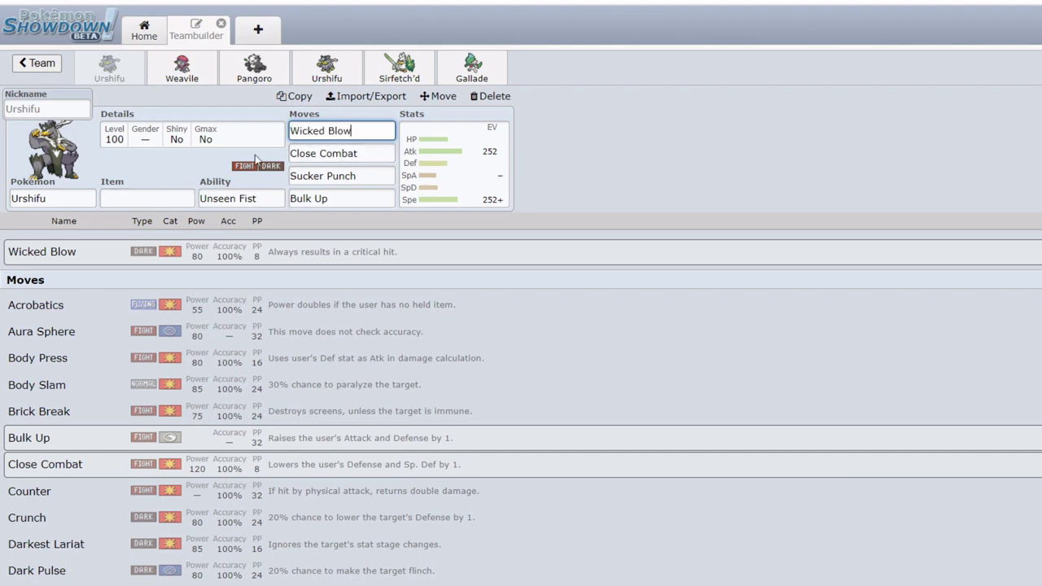
{"action": "triple_click", "coordinate": [364, 130]}
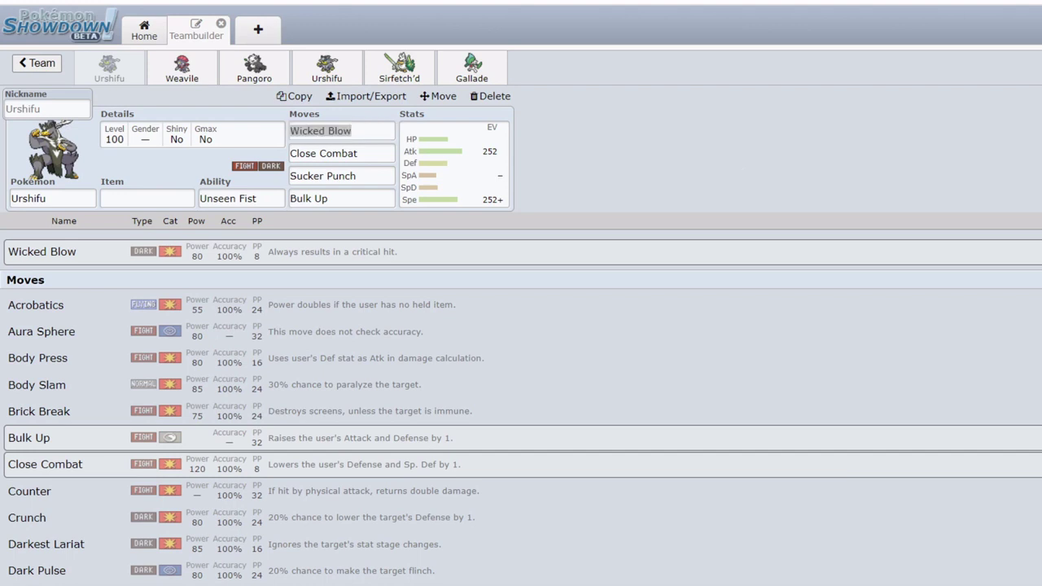
{"action": "key", "text": "alt+Tab"}
{"action": "key", "text": "alt+Tab"}
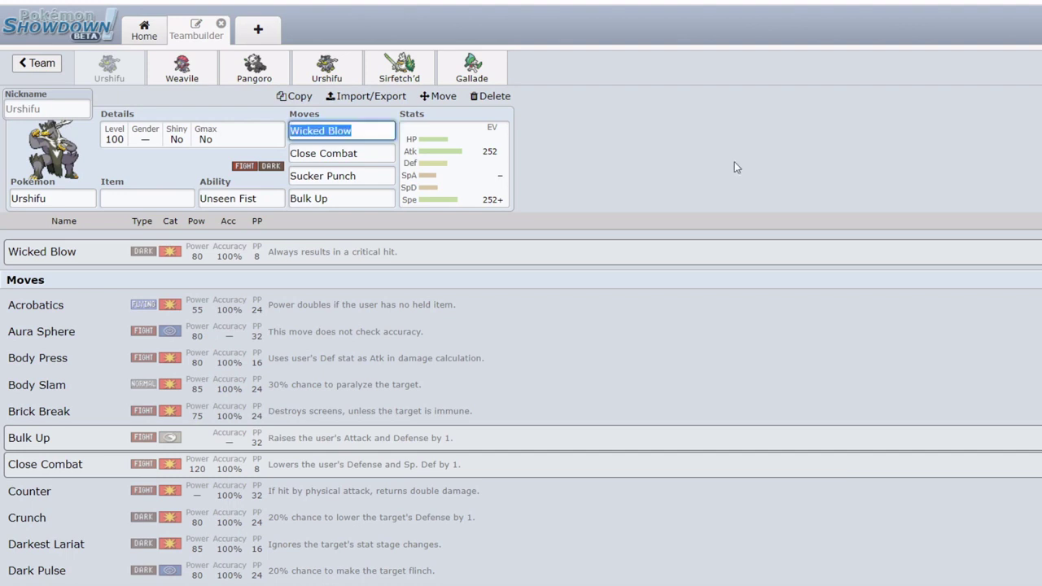
{"action": "key", "text": "alt+Tab"}
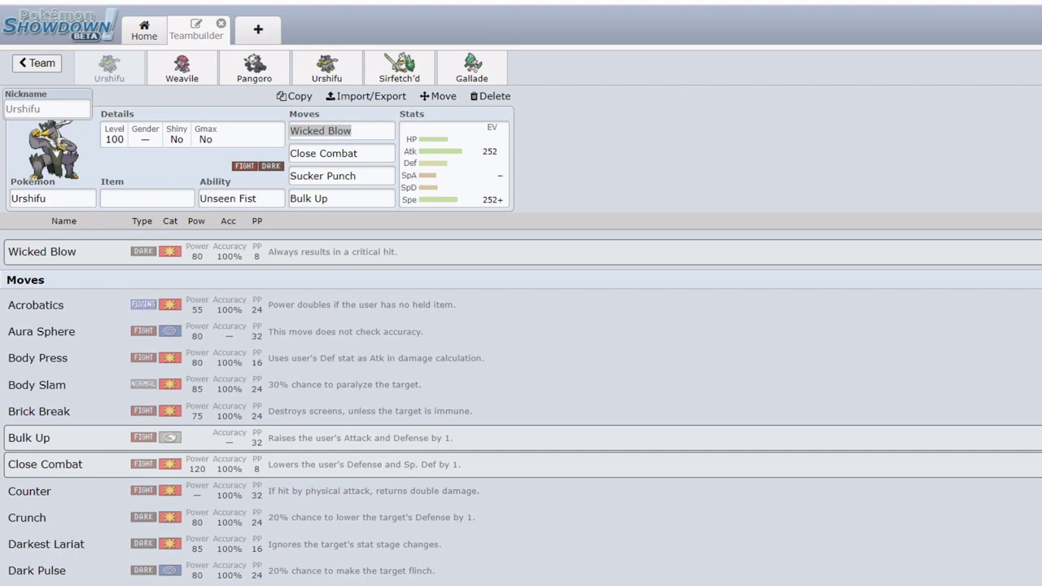